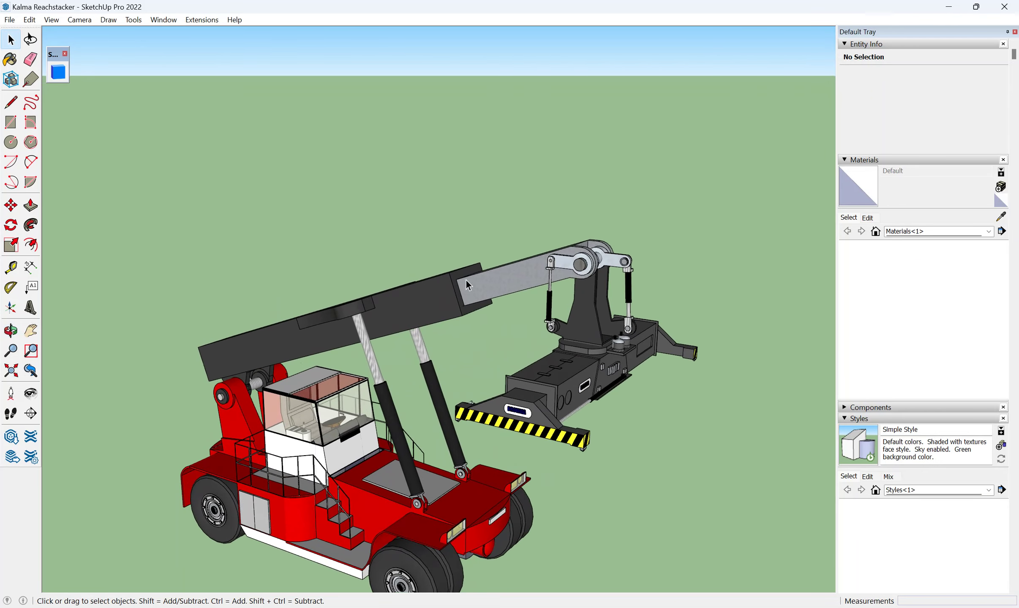
Select the reachstacker's grey boom extension and view it from a lower angle
click(486, 293)
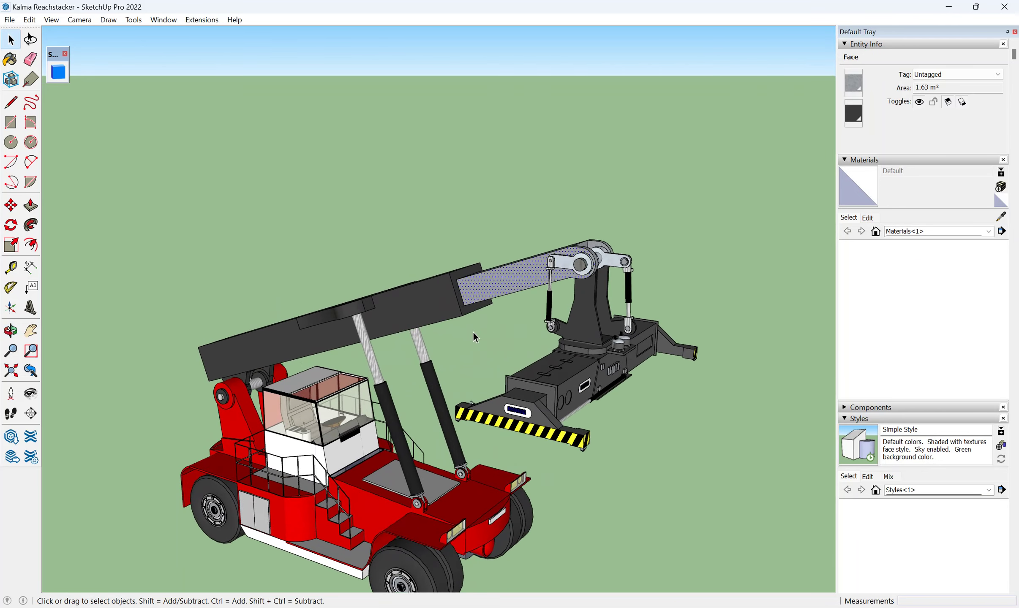
middle_drag(473, 331, 455, 307)
scroll(363, 410, up, 2)
scroll(363, 410, down, 1)
scroll(253, 160, down, 1)
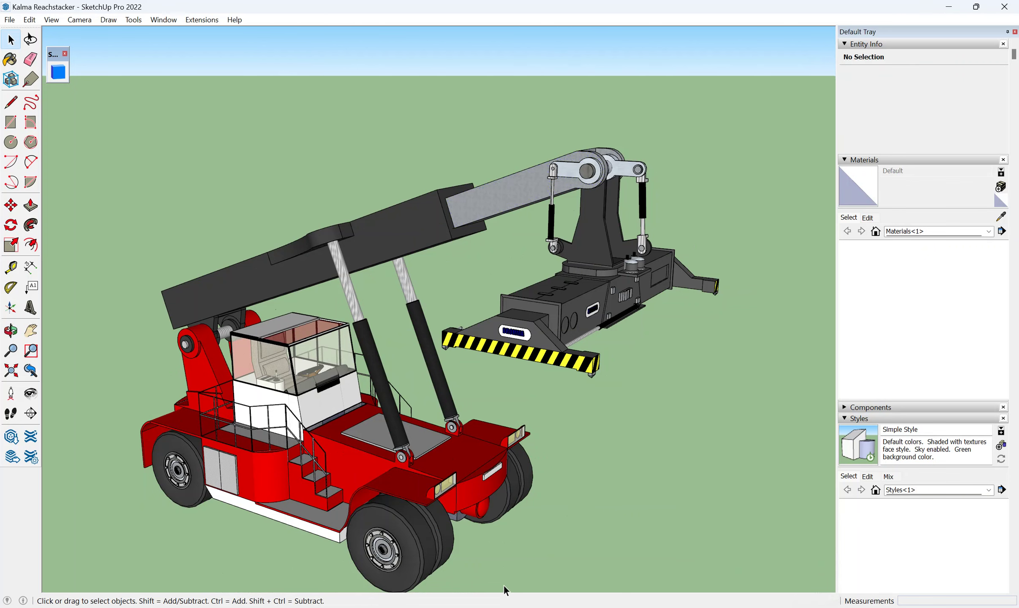
mouse_move(945, 586)
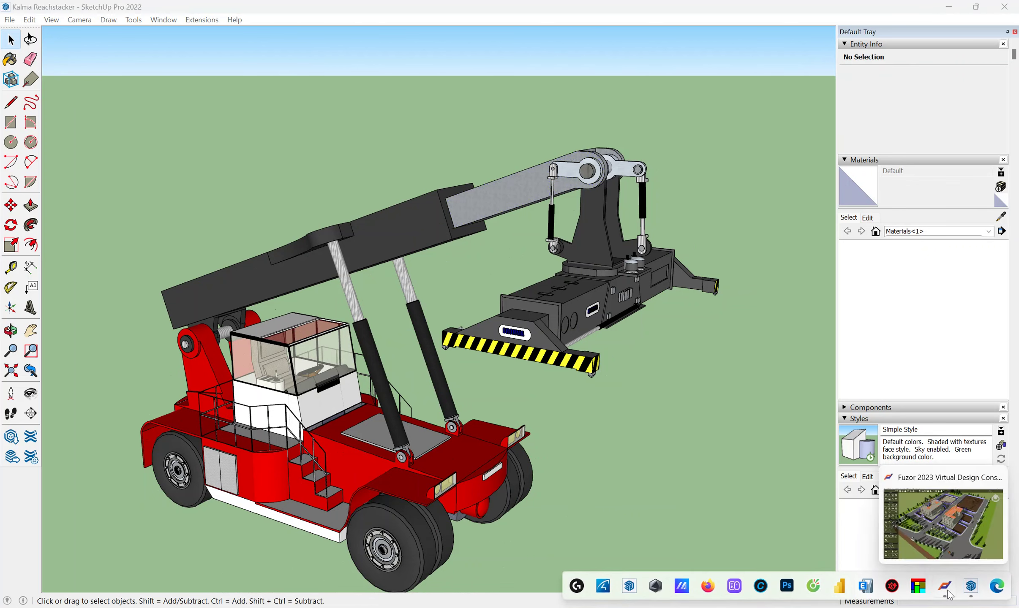
Switch to the Fuzor construction site scene and fly the camera down toward the central buildings
click(917, 558)
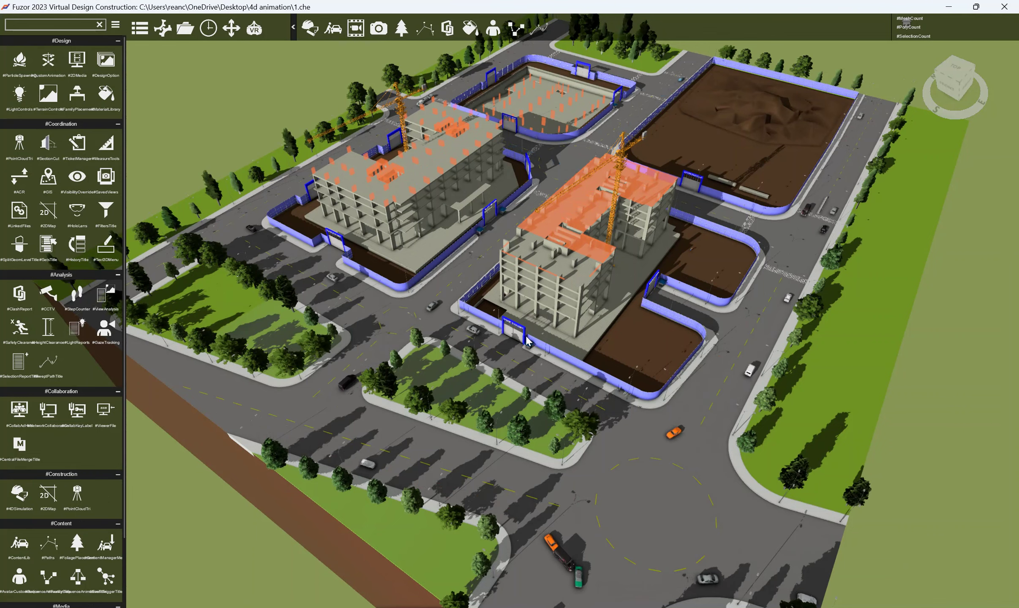
scroll(527, 341, up, 3)
scroll(570, 363, up, 4)
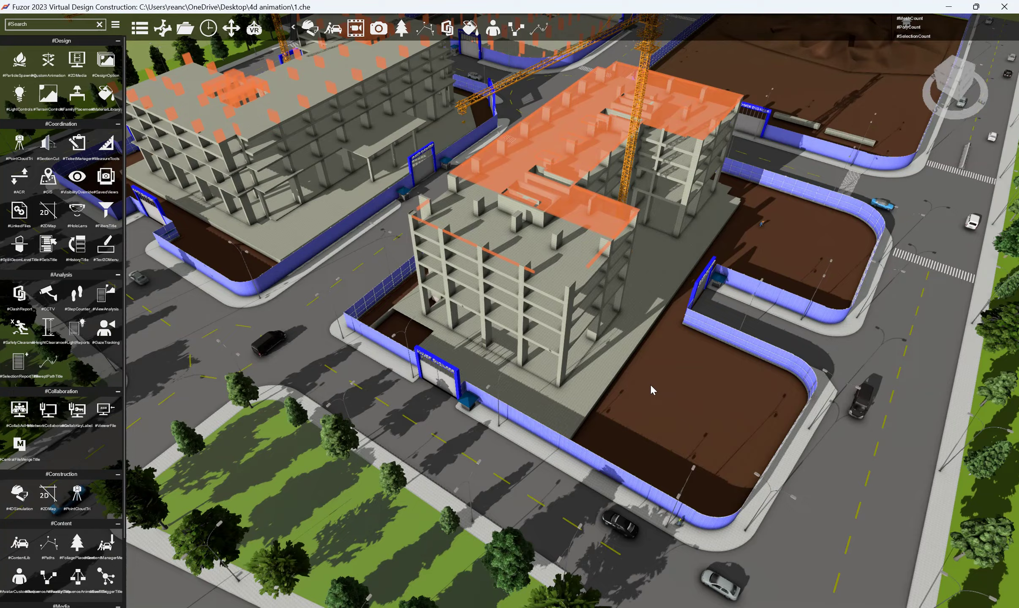
mouse_move(683, 301)
mouse_down()
mouse_move(701, 233)
mouse_move(695, 190)
mouse_move(573, 59)
mouse_up()
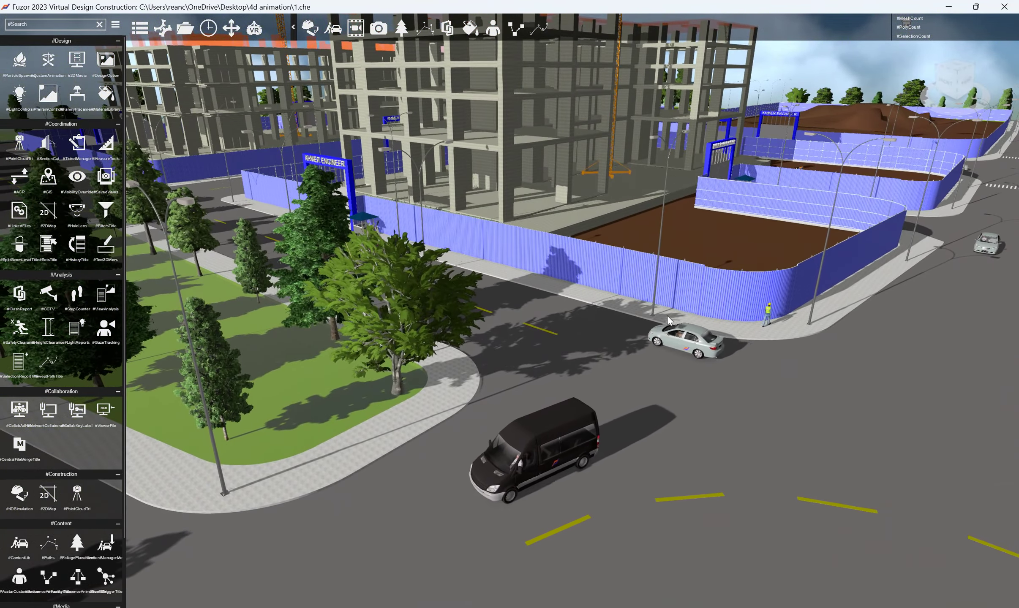
mouse_move(709, 409)
mouse_down()
mouse_move(748, 383)
mouse_move(834, 367)
mouse_move(706, 428)
mouse_move(648, 424)
mouse_move(655, 382)
mouse_up()
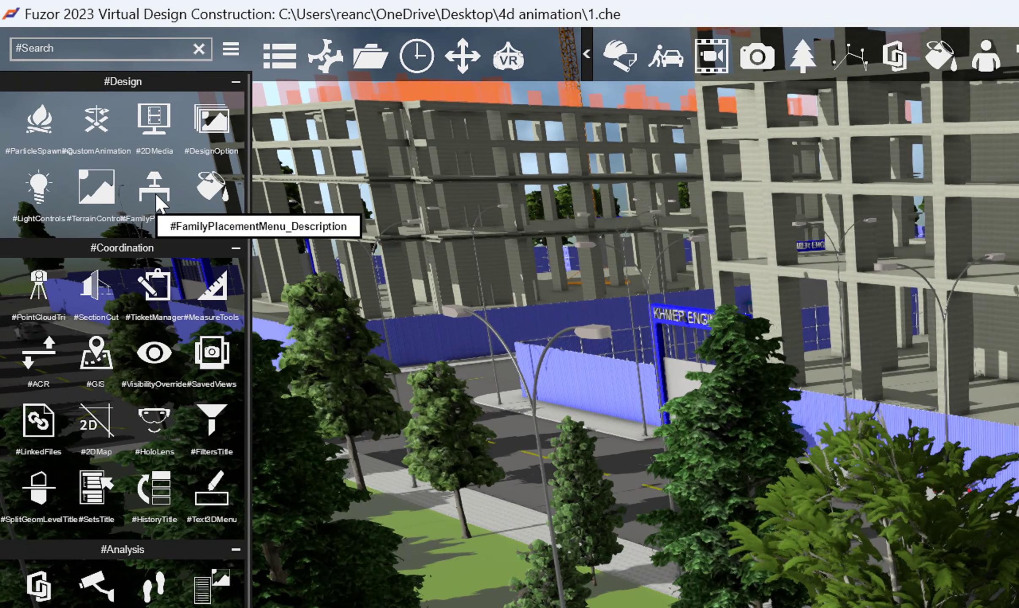
Open Family Placement and load the Kalma Reachstacker model file from the Desktop
click(155, 193)
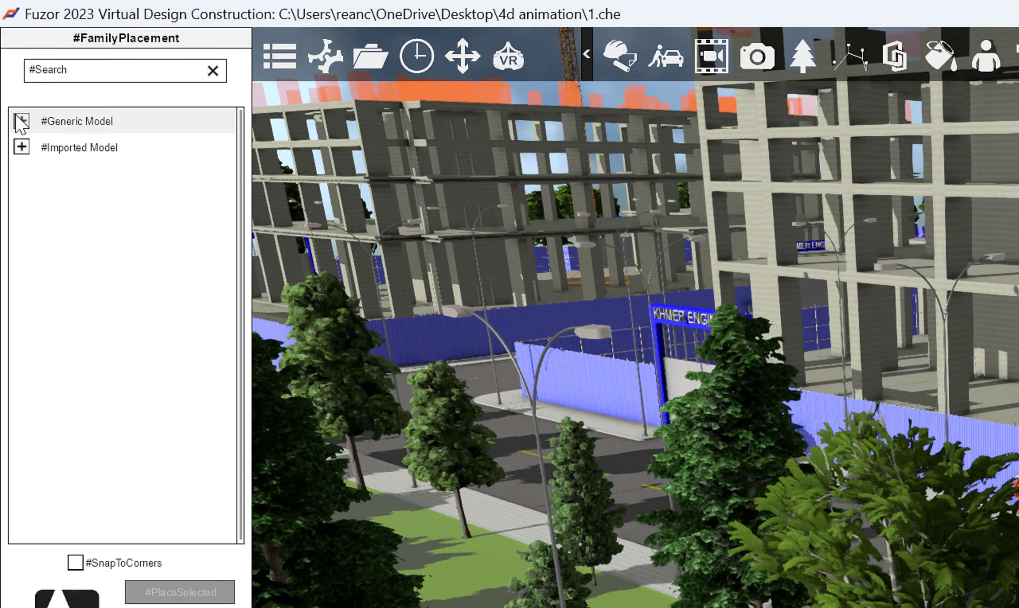
click(16, 117)
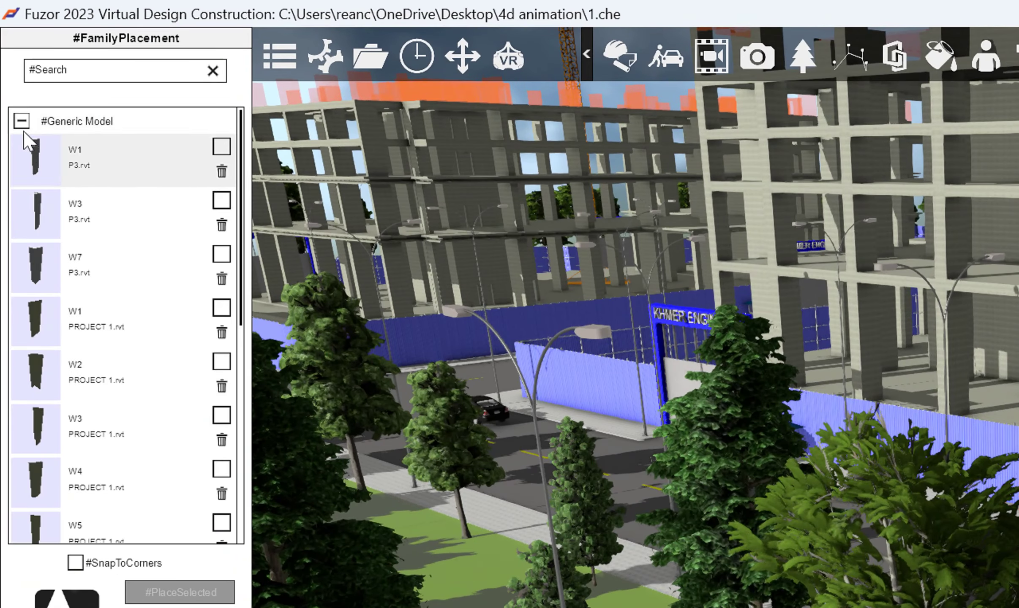
click(19, 126)
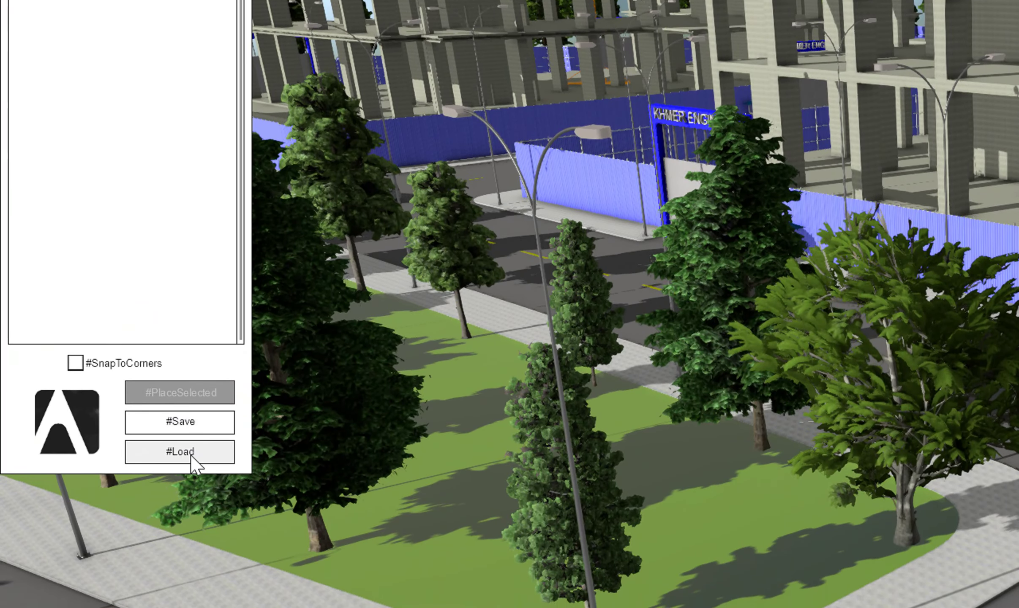
click(191, 454)
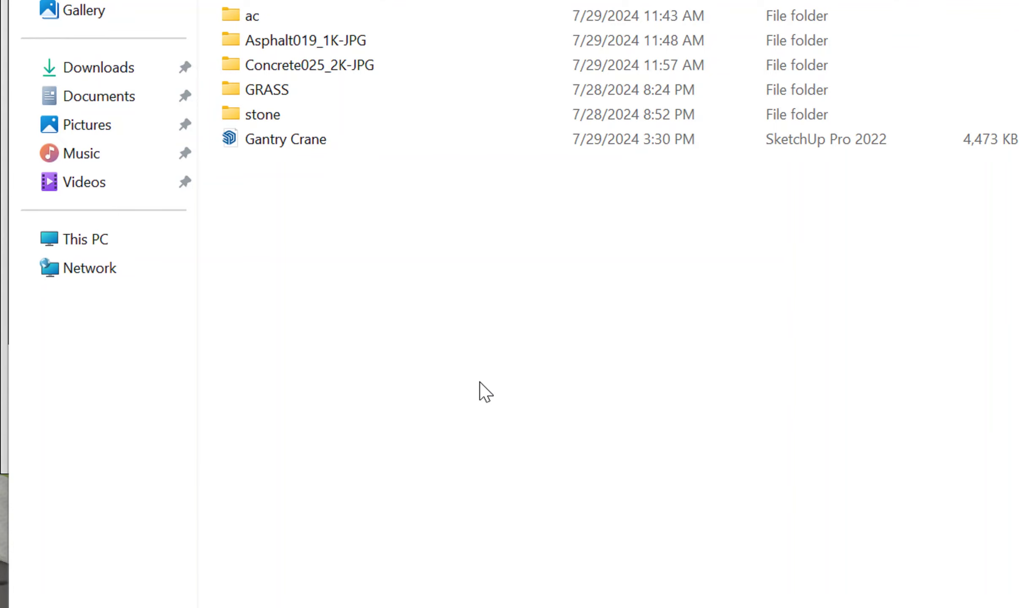
click(215, 94)
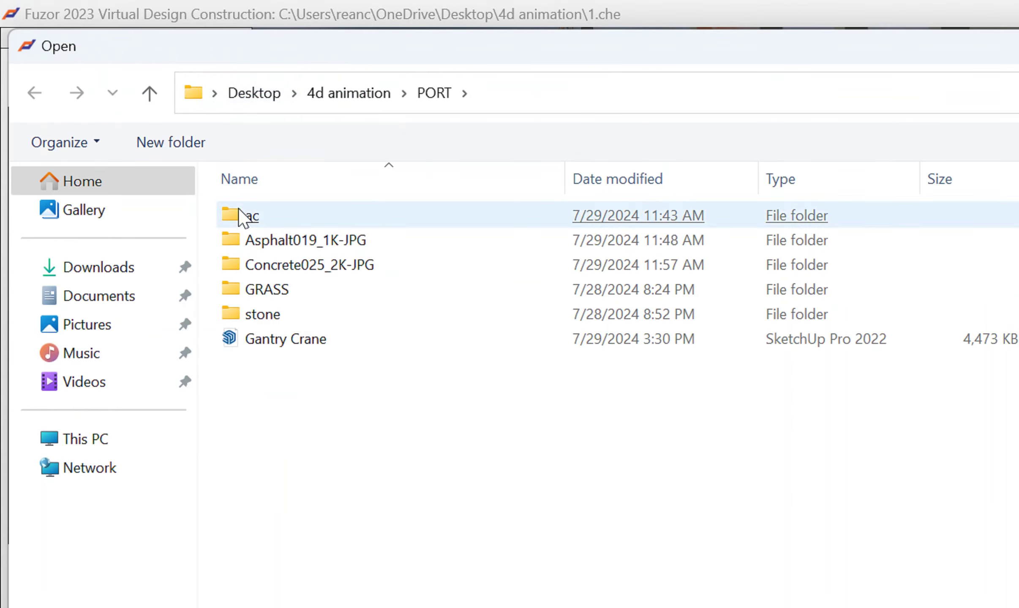
click(253, 93)
click(186, 131)
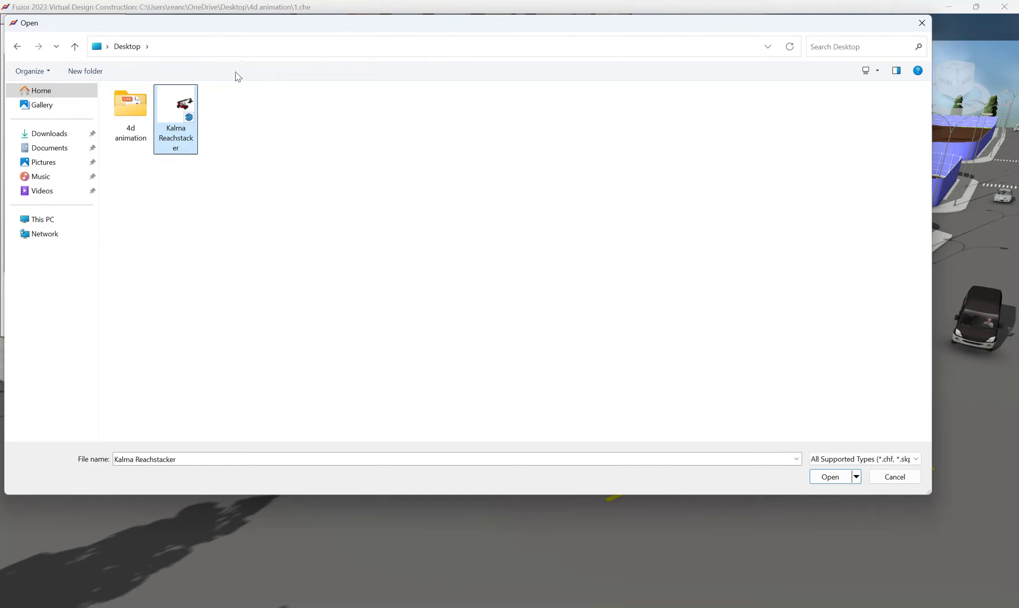
double_click(188, 120)
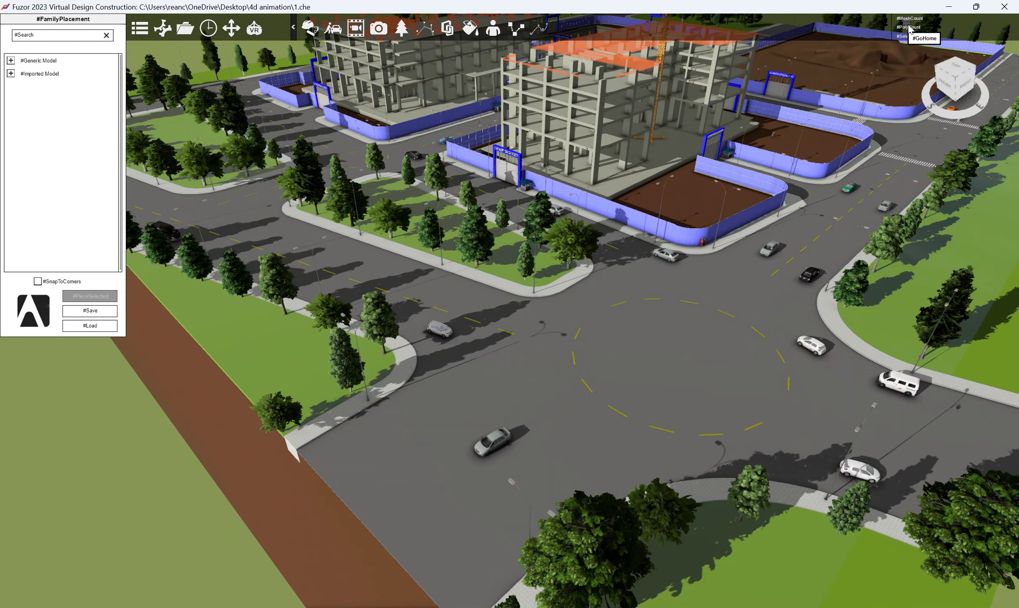
Choose Kalma Reachstacker under Imported Model and preview it over the site
click(10, 60)
click(10, 61)
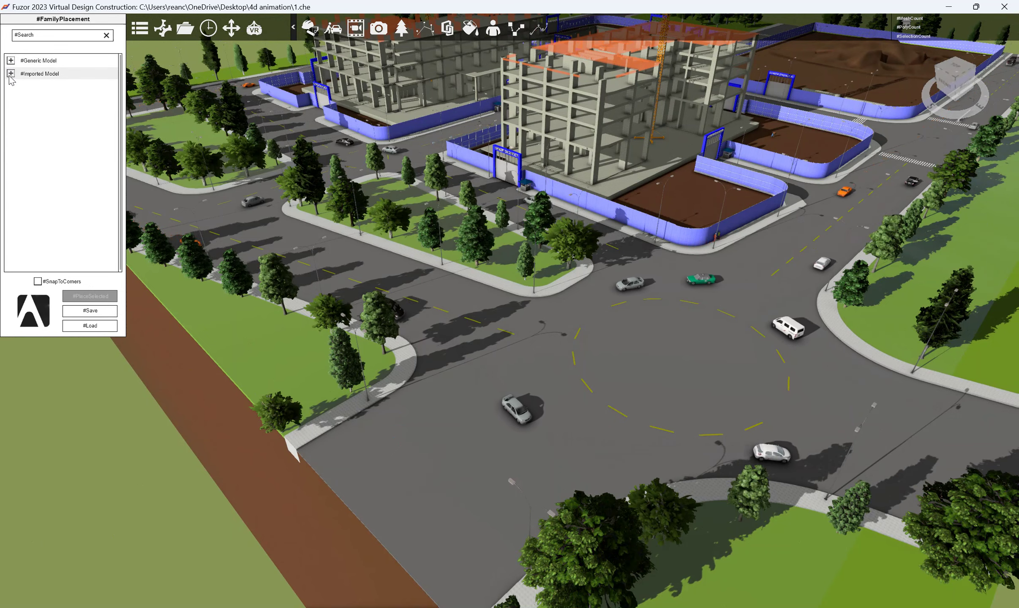
click(10, 73)
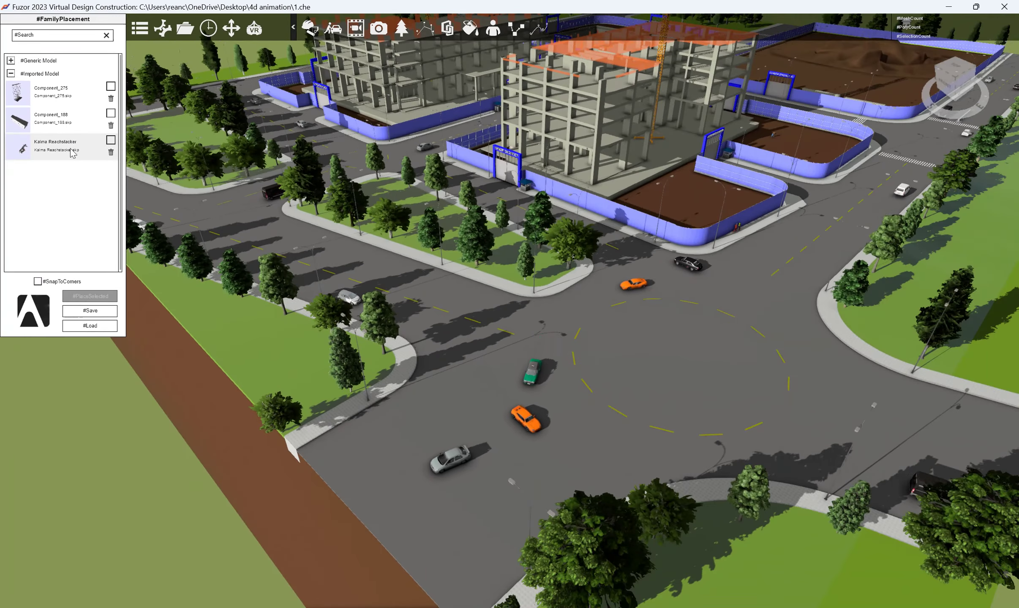
click(110, 140)
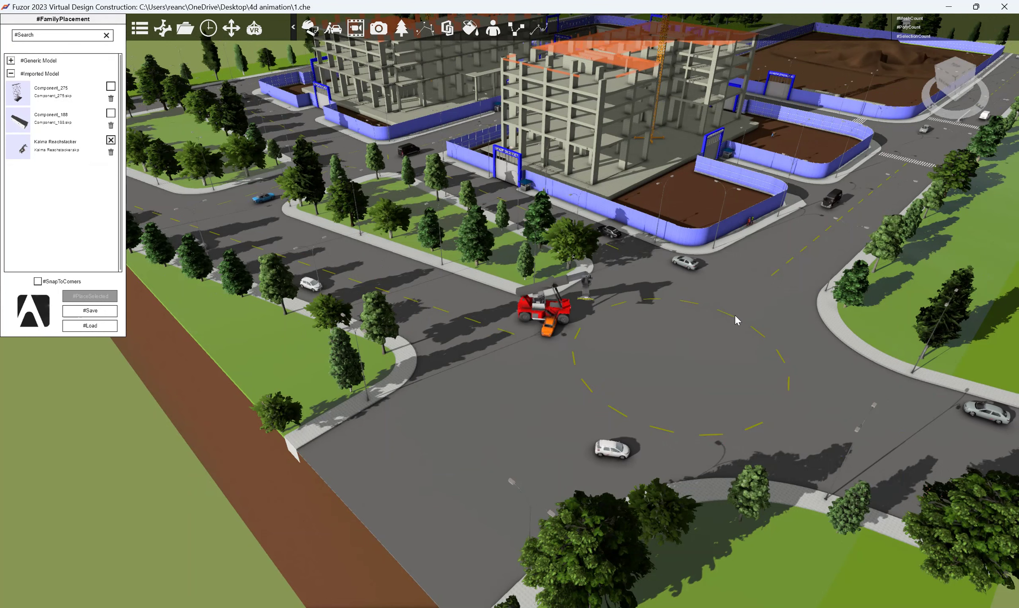
scroll(519, 326, up, 2)
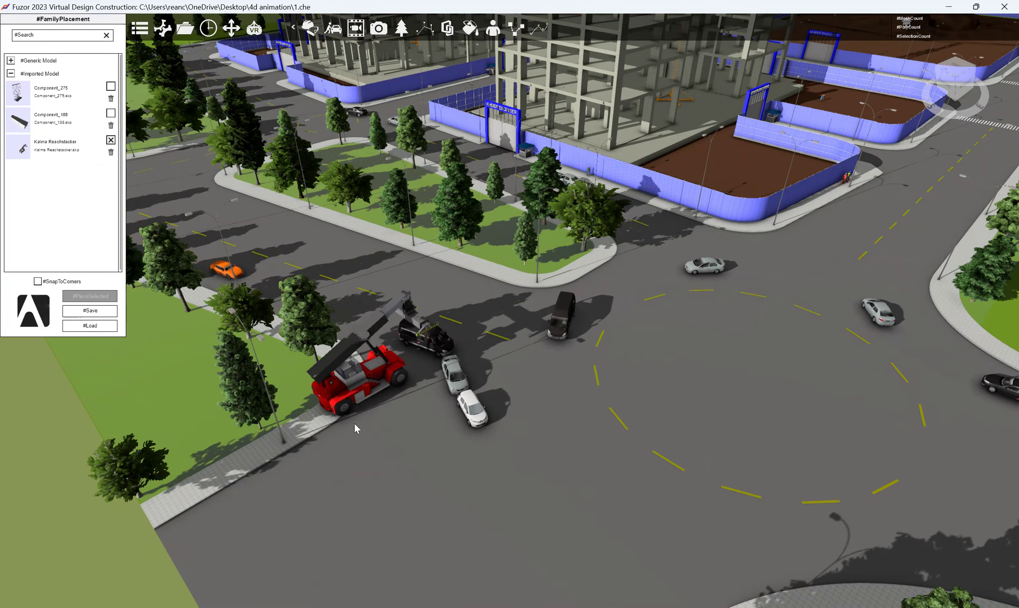
scroll(672, 311, down, 5)
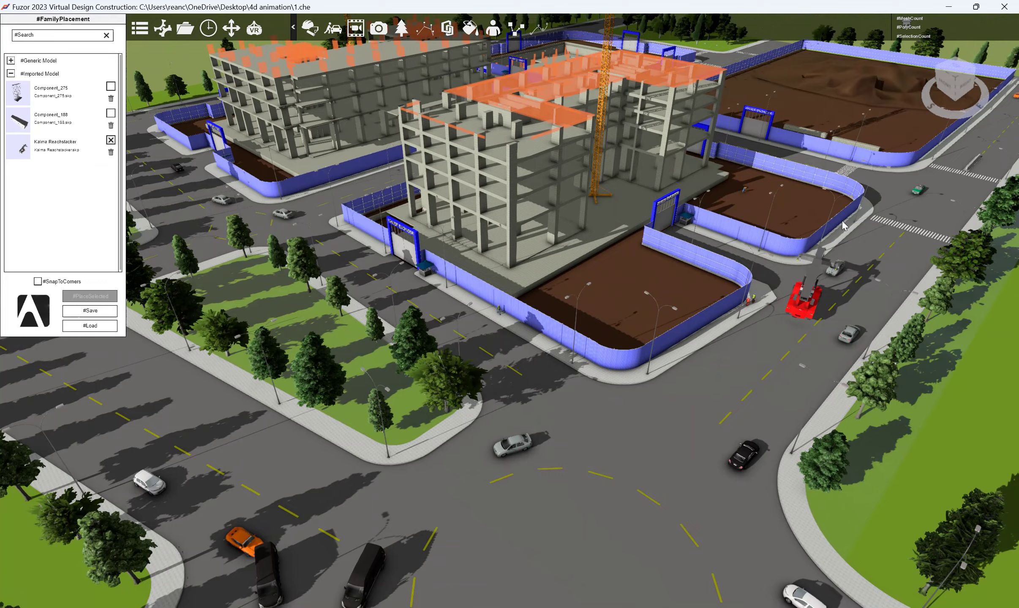
Set the Kalma Reachstacker down in the dirt pit and zoom in on it
click(799, 218)
mouse_move(645, 331)
middle_down()
mouse_move(405, 521)
mouse_move(717, 191)
mouse_move(692, 191)
middle_up()
scroll(692, 191, up, 3)
scroll(717, 185, up, 3)
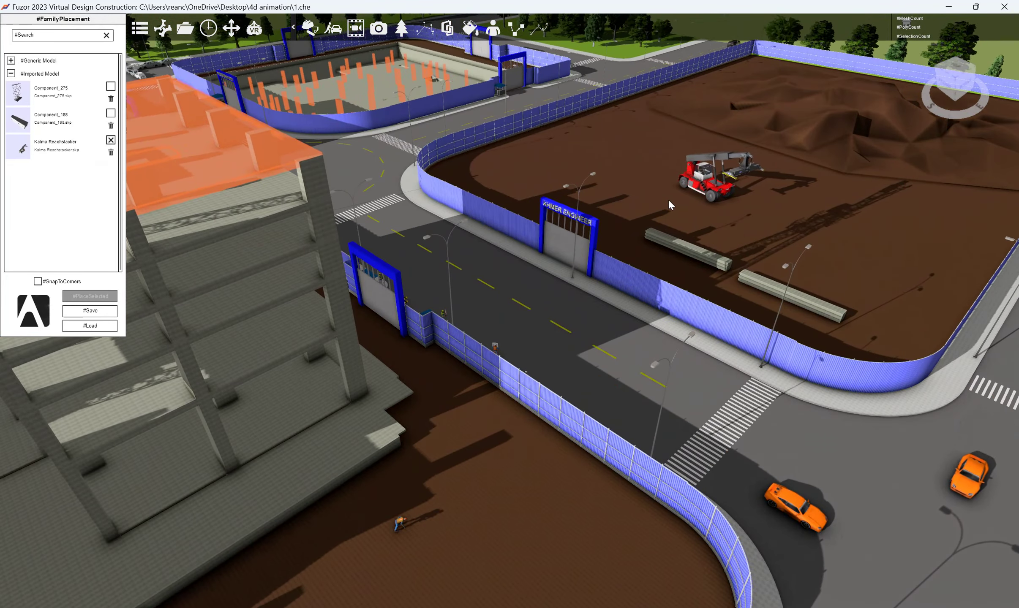
scroll(715, 178, up, 3)
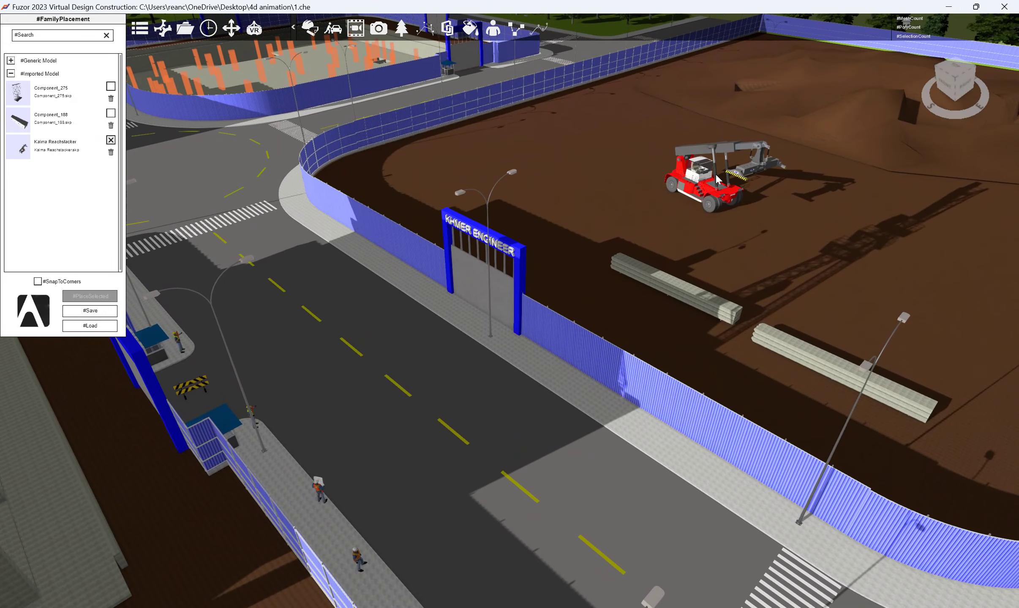
scroll(714, 181, up, 3)
scroll(712, 190, up, 3)
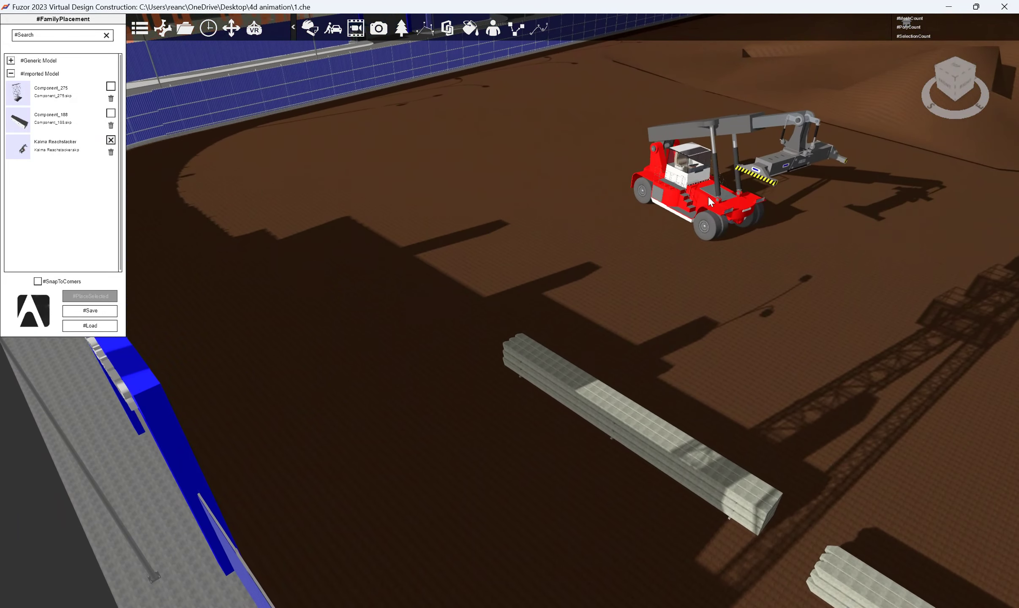
Select the reachstacker, orbit around it and check it in a floating preview
click(706, 218)
key(Escape)
scroll(691, 216, down, 3)
scroll(698, 207, down, 3)
click(702, 199)
mouse_move(778, 211)
middle_down()
mouse_move(582, 198)
mouse_move(707, 275)
middle_up()
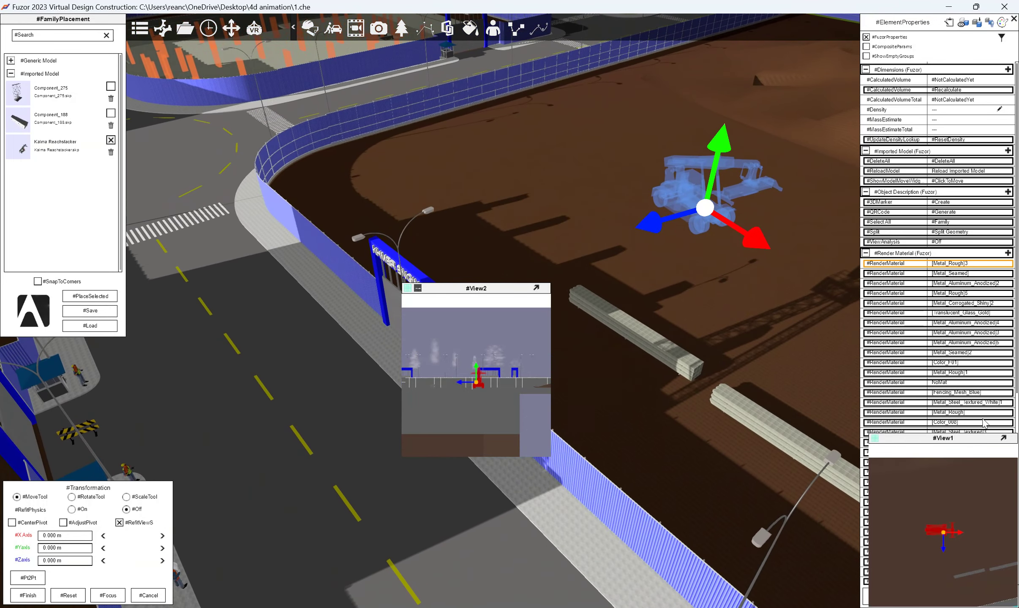
click(1002, 439)
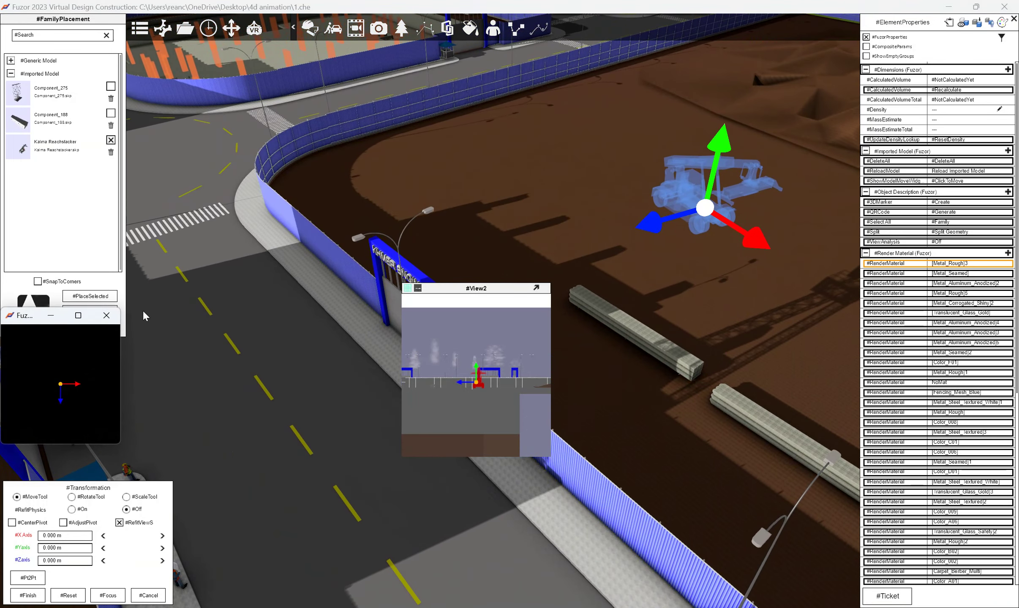
click(106, 315)
key(Escape)
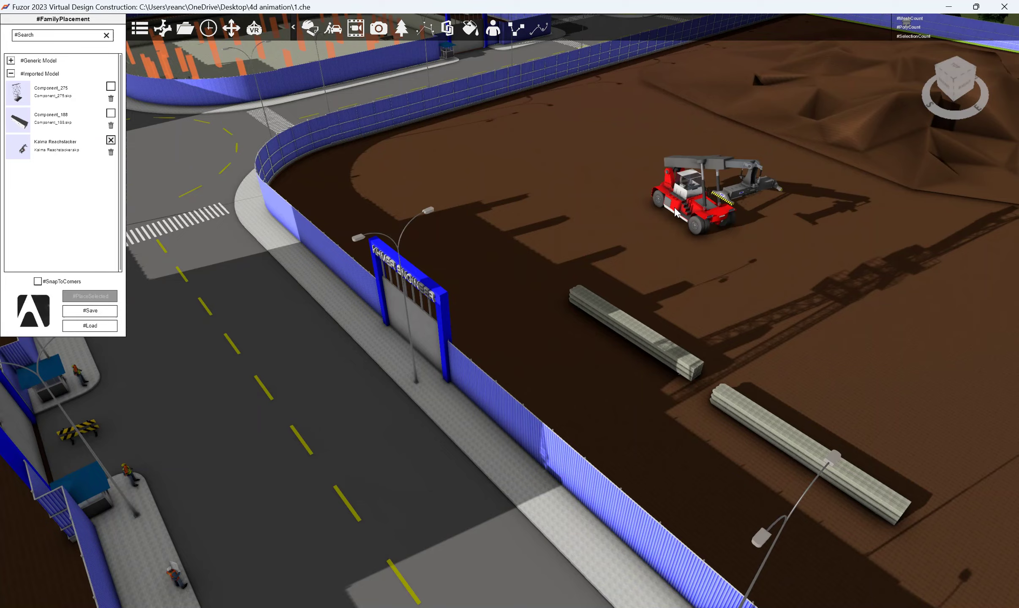
Place the white building on the dirt lot and search 3D Warehouse for 'site construction'
middle_drag(675, 213, 380, 143)
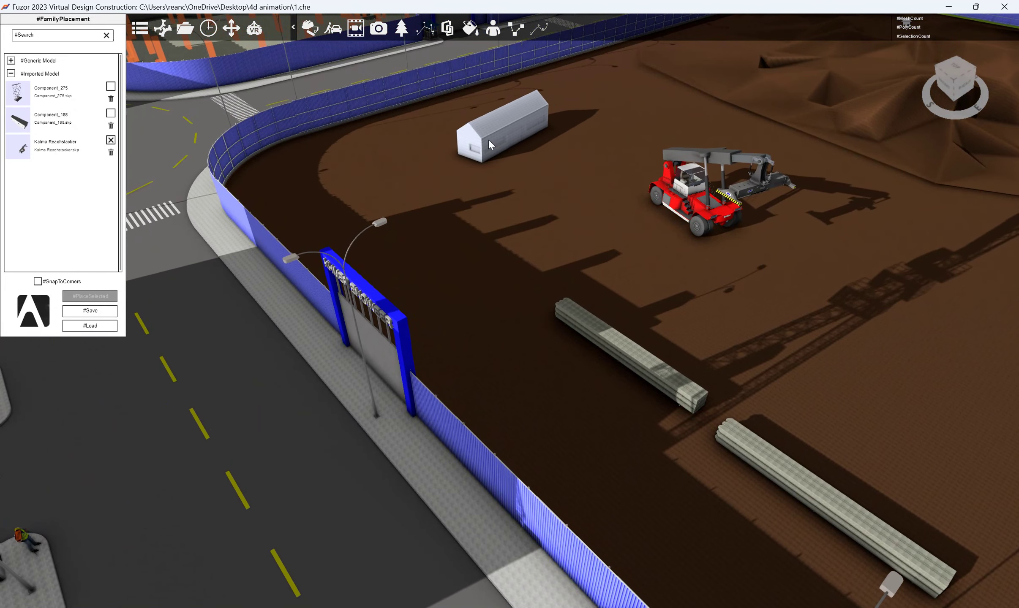
scroll(469, 136, down, 2)
scroll(475, 135, down, 2)
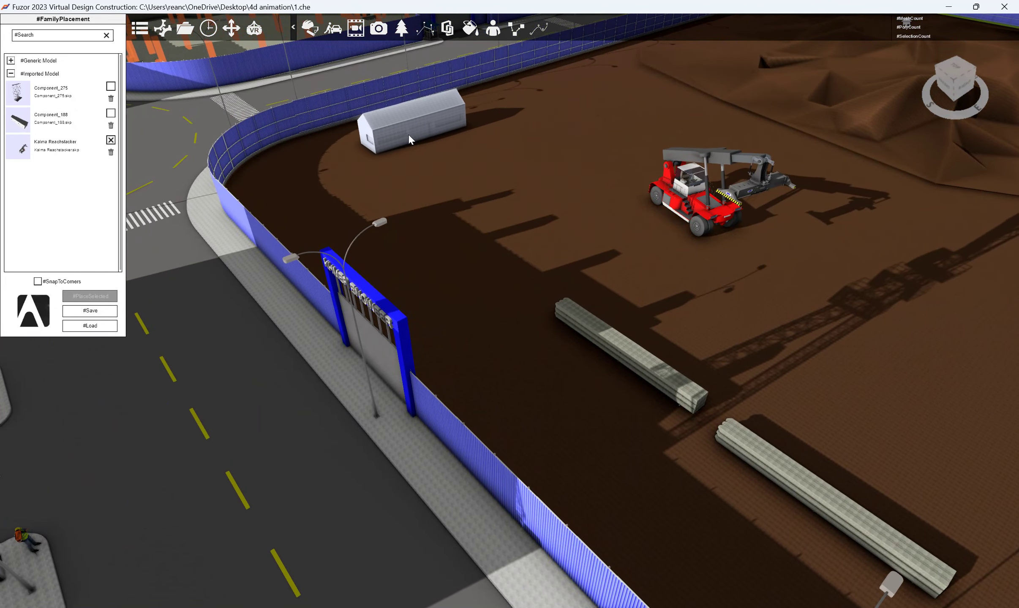
click(408, 138)
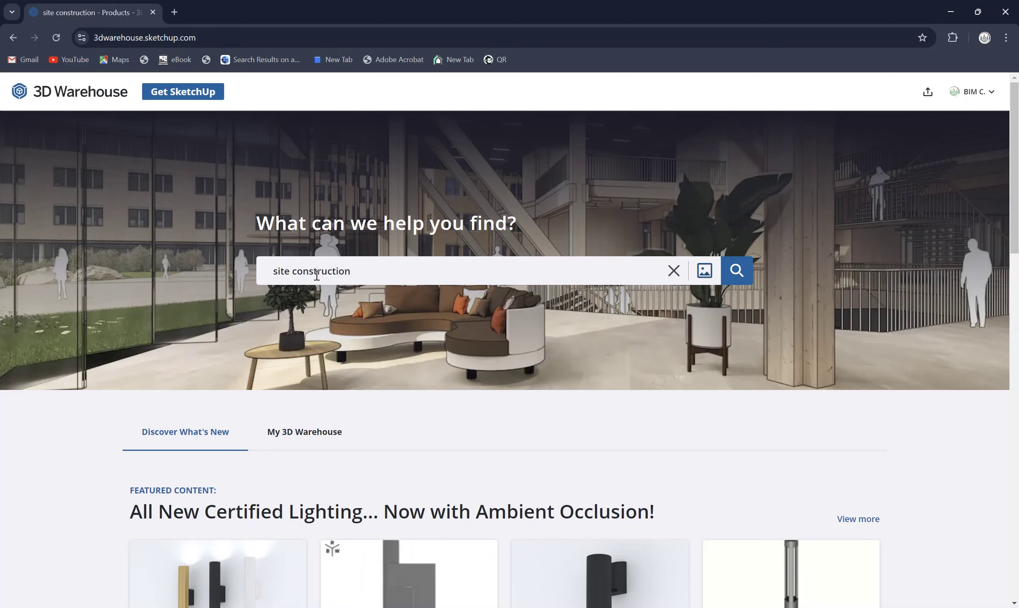
key(Return)
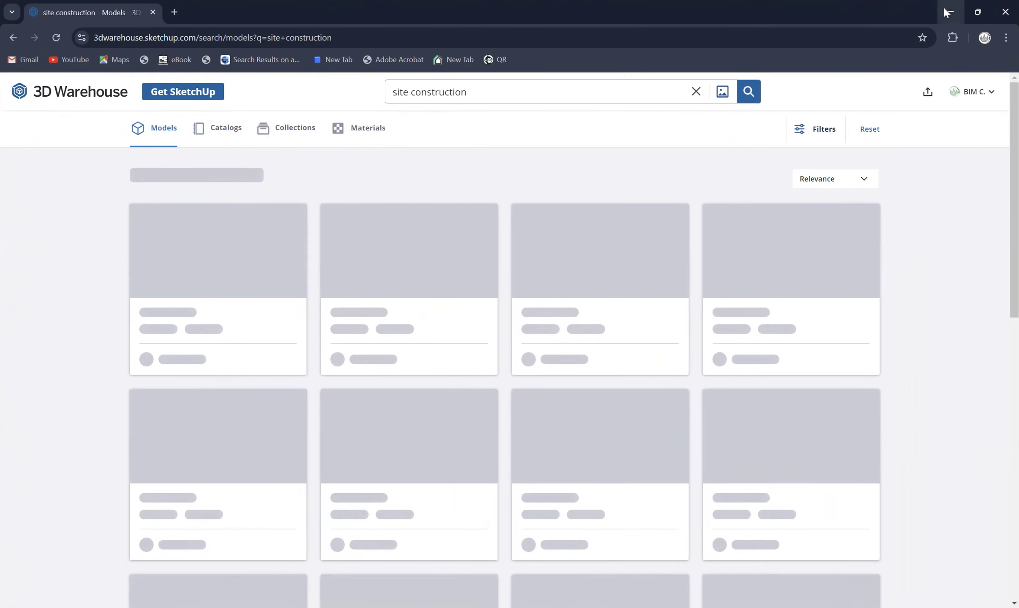
Return to SketchUp and rotate the site model to find the crane component
click(951, 11)
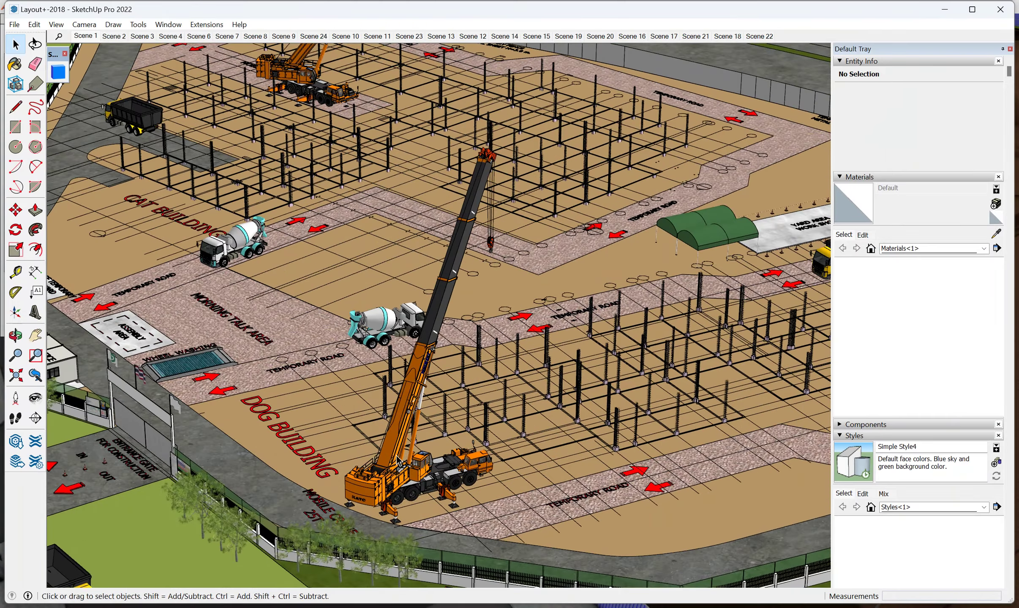
mouse_move(399, 460)
middle_down()
mouse_move(314, 502)
mouse_move(303, 428)
mouse_move(466, 496)
middle_up()
click(281, 526)
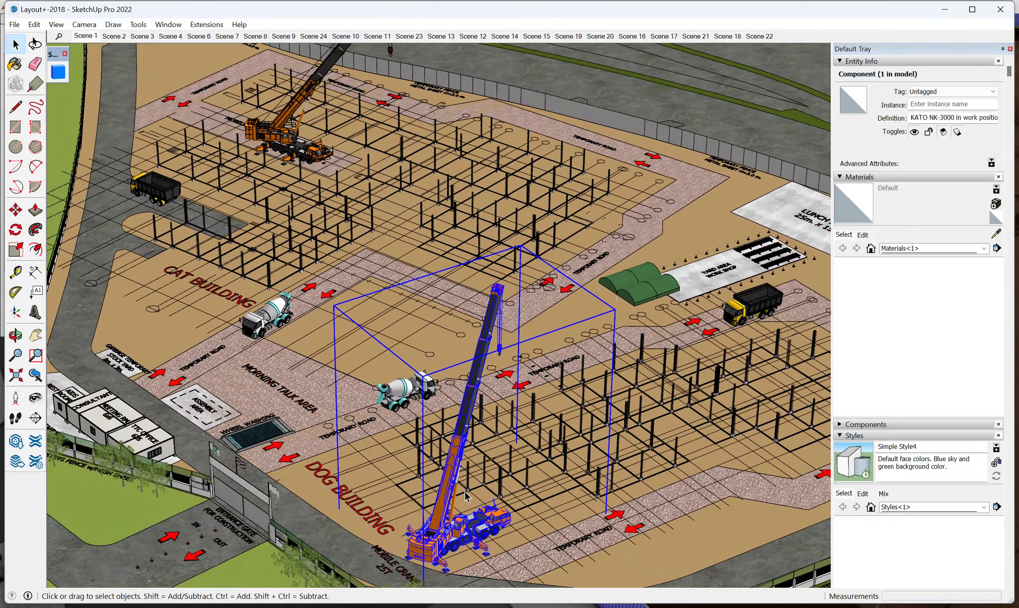
right_click(466, 497)
click(444, 547)
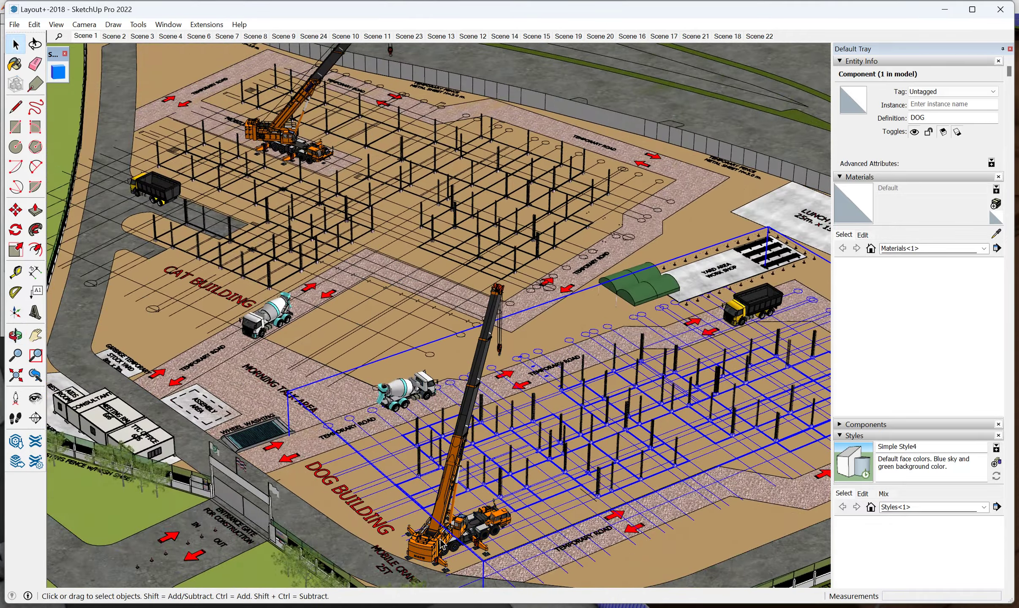
Save the KATO NK-3000 crane component as a model file on the Desktop
click(442, 545)
middle_drag(442, 546, 296, 465)
right_click(225, 117)
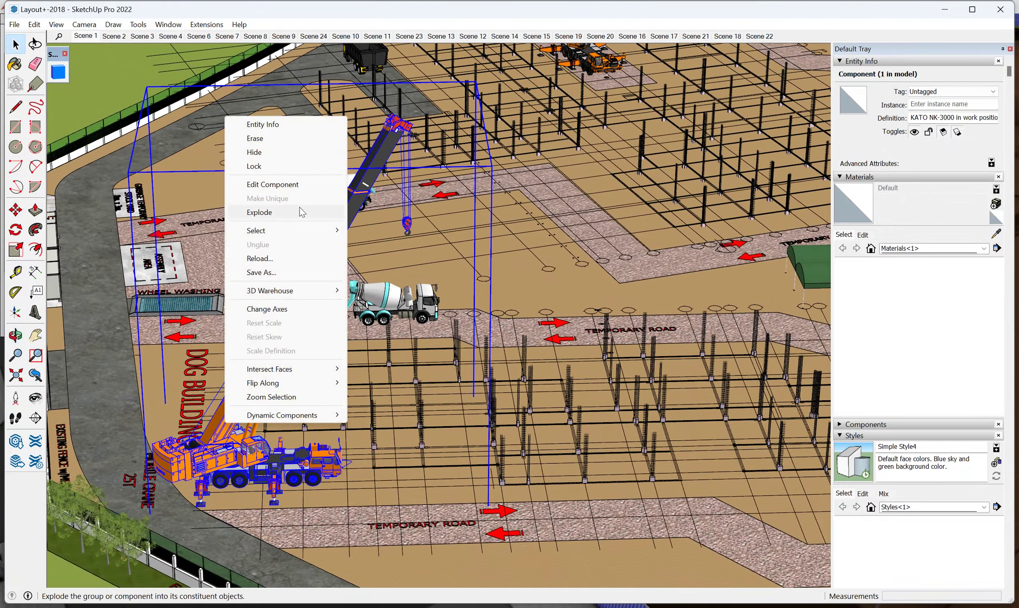
click(283, 275)
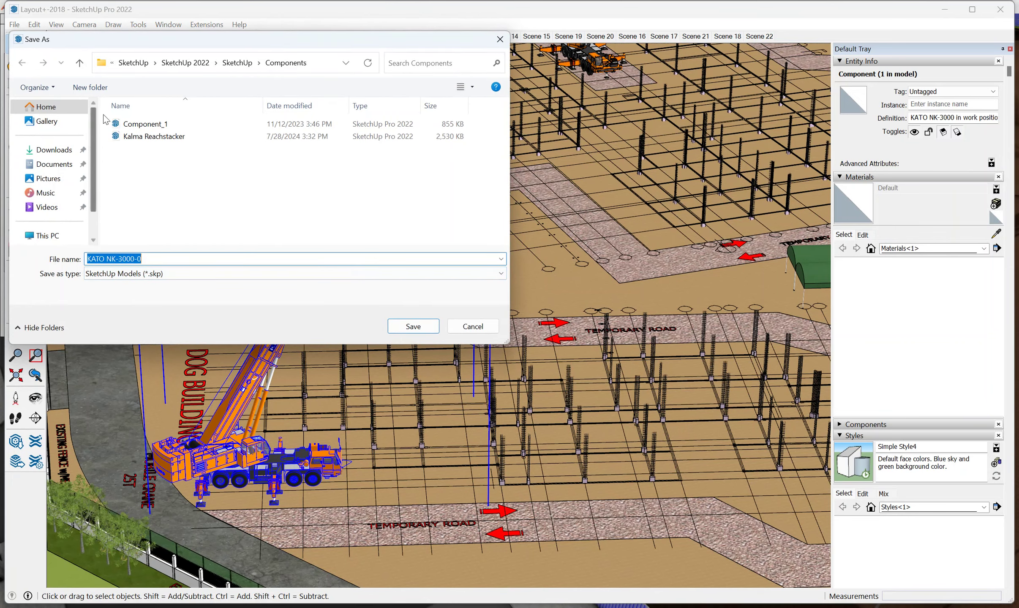
click(113, 64)
click(124, 115)
click(413, 328)
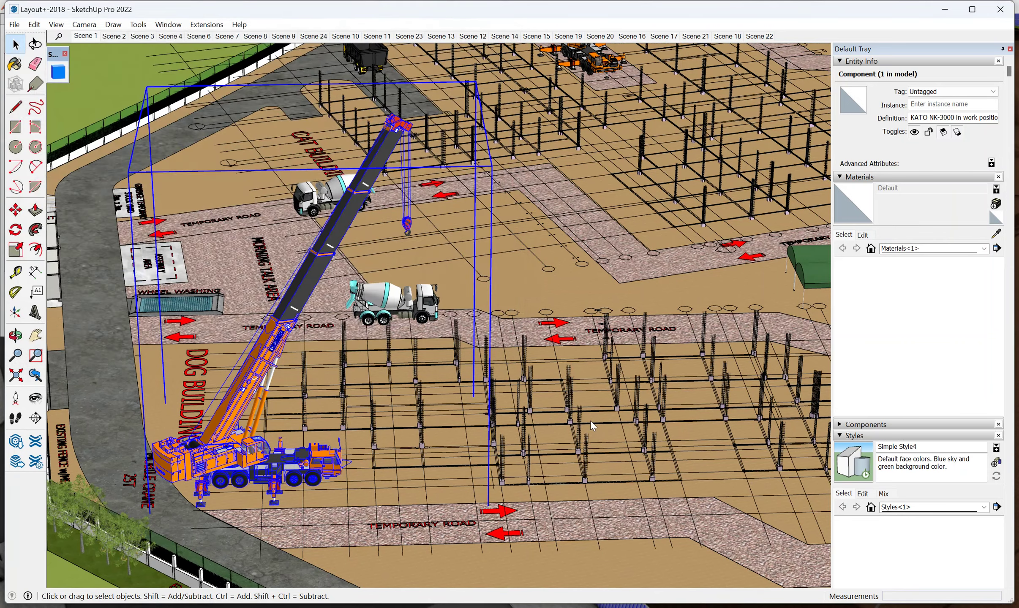
Zoom in and select the Volvo concrete truck
scroll(423, 338, up, 3)
scroll(389, 346, up, 2)
click(389, 347)
mouse_move(389, 346)
middle_down()
mouse_move(693, 350)
mouse_move(385, 349)
middle_up()
Save the Volvo FM12 concrete truck to the Desktop, keeping its current scale
scroll(386, 349, up, 3)
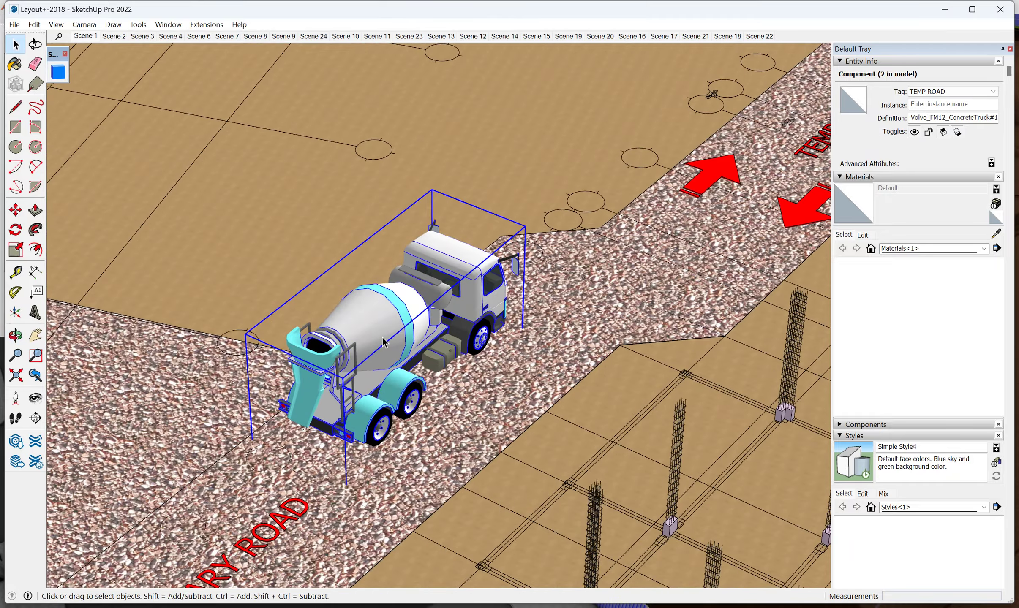
right_click(384, 342)
click(551, 205)
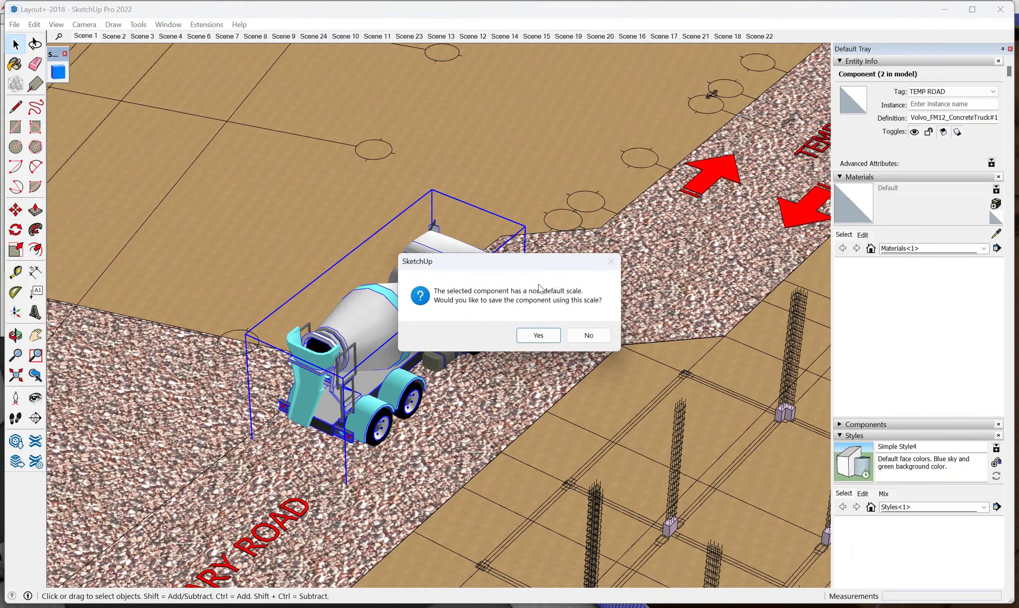
click(536, 337)
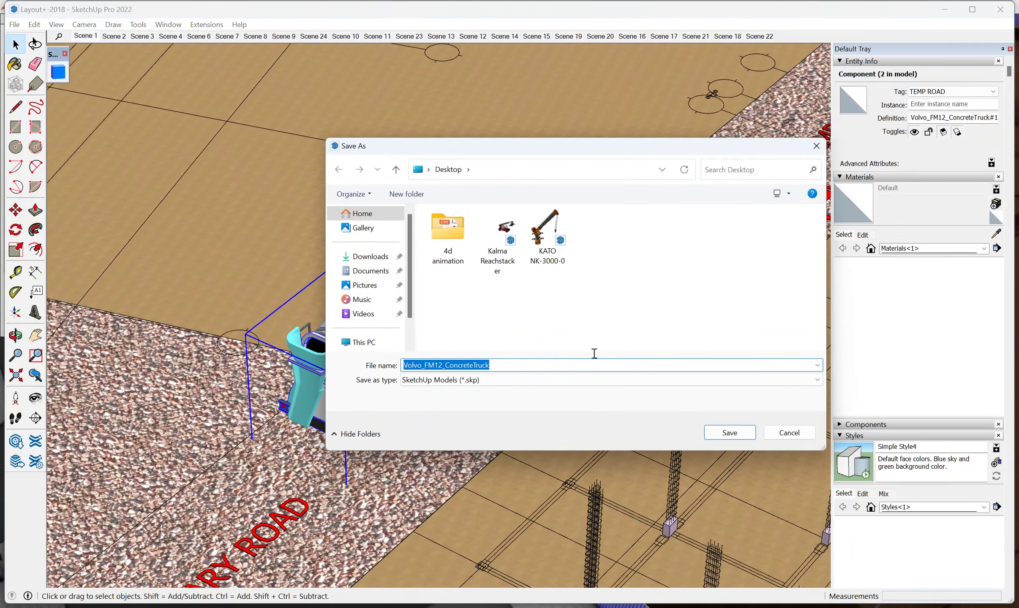
click(729, 433)
Orbit and zoom to a low-angle view of the site
scroll(386, 351, down, 5)
scroll(386, 351, down, 5)
scroll(387, 355, down, 4)
middle_drag(386, 354, 588, 423)
scroll(588, 422, up, 3)
scroll(587, 425, up, 3)
scroll(573, 424, down, 5)
mouse_move(573, 424)
middle_down()
mouse_move(485, 334)
mouse_move(507, 300)
mouse_move(528, 282)
mouse_move(642, 280)
mouse_move(642, 360)
middle_up()
scroll(483, 331, up, 2)
scroll(483, 330, down, 3)
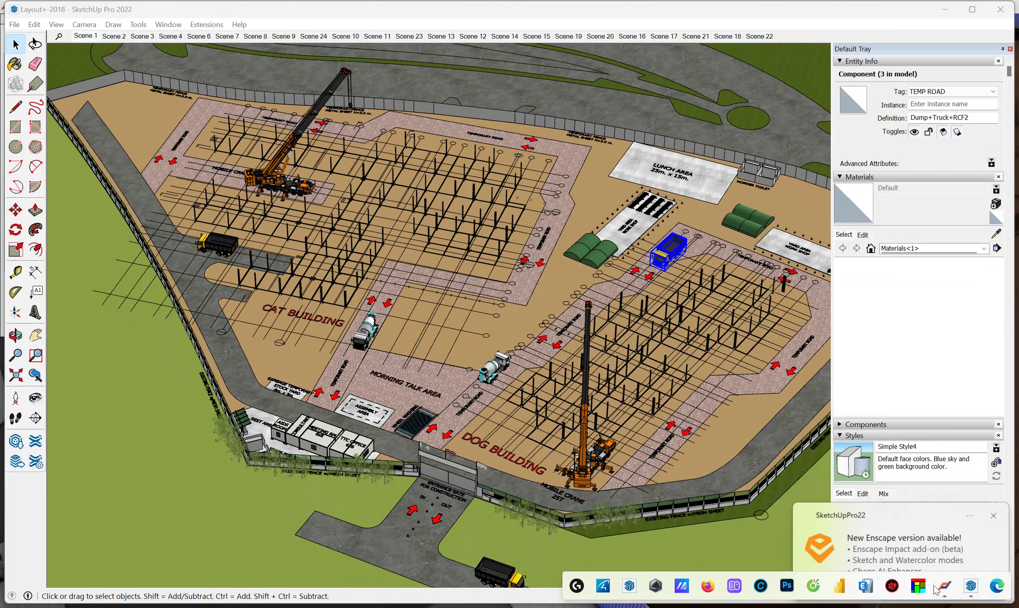
Load KATO NK-3000-0 from the Desktop and place it on the lot beside the reachstacker
click(936, 589)
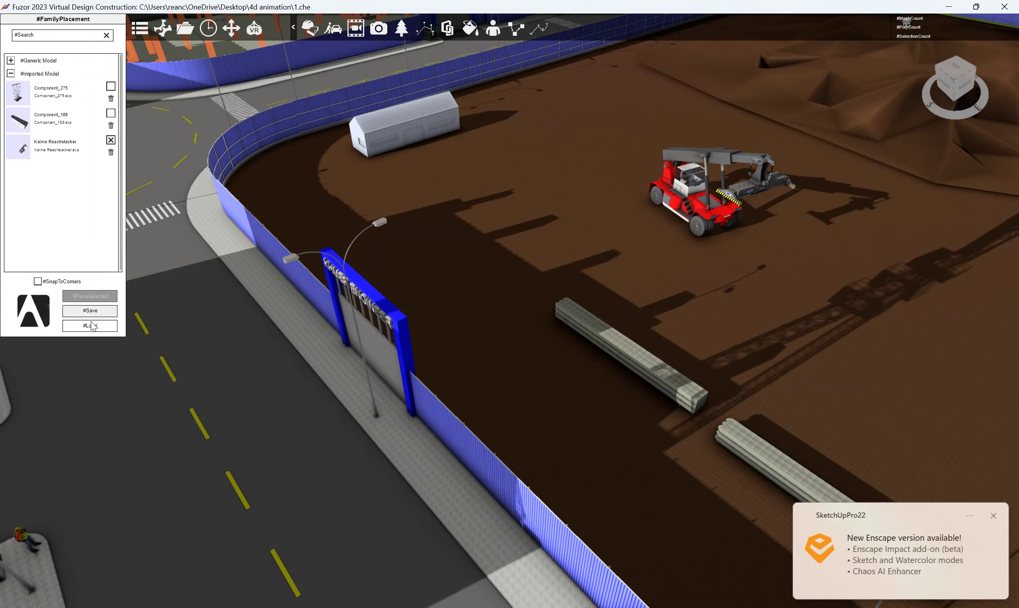
click(111, 329)
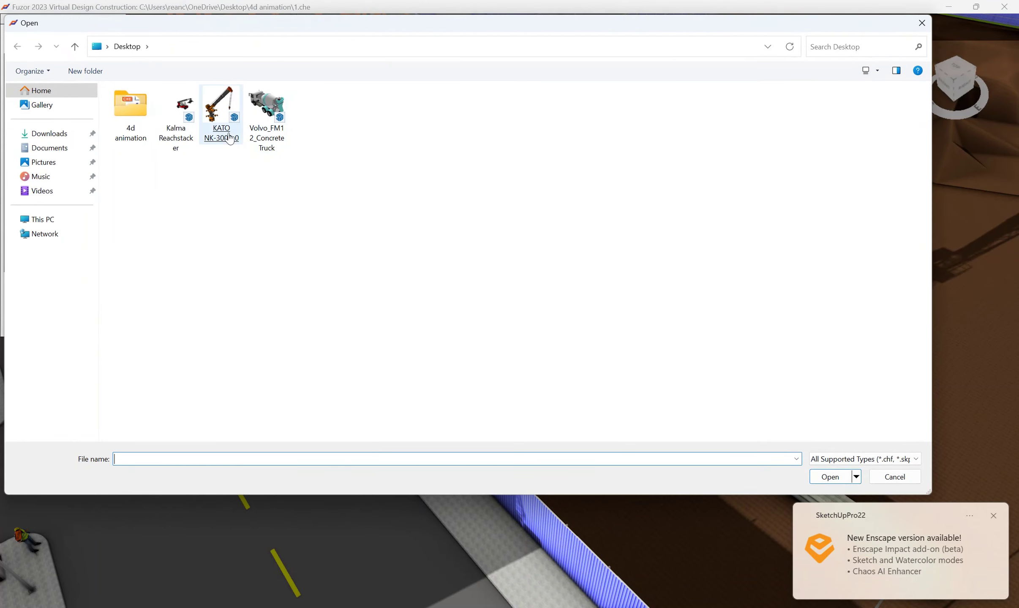
double_click(219, 138)
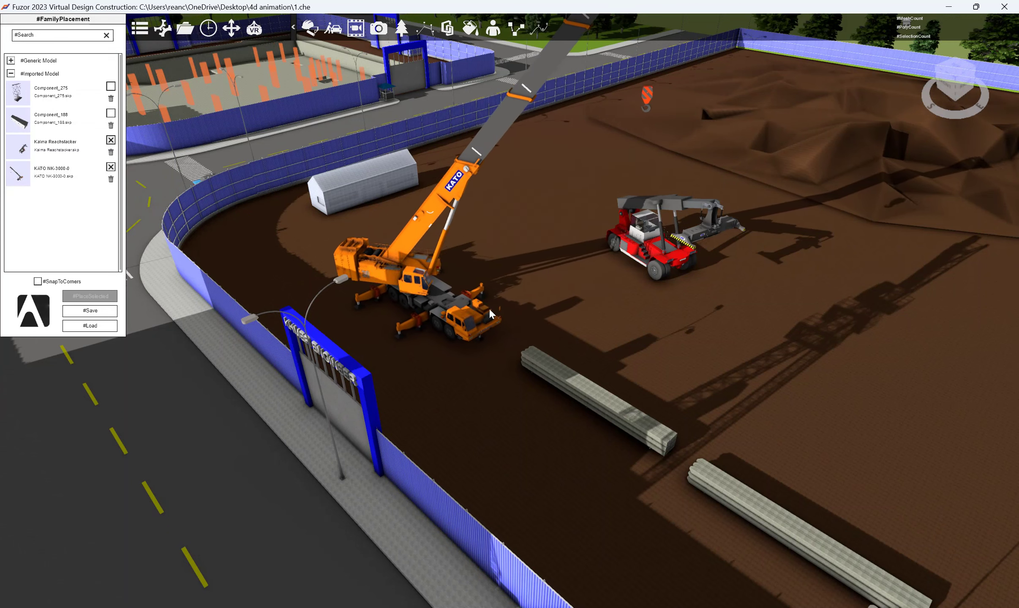
mouse_move(30, 173)
mouse_down()
mouse_move(555, 283)
mouse_move(498, 207)
mouse_up()
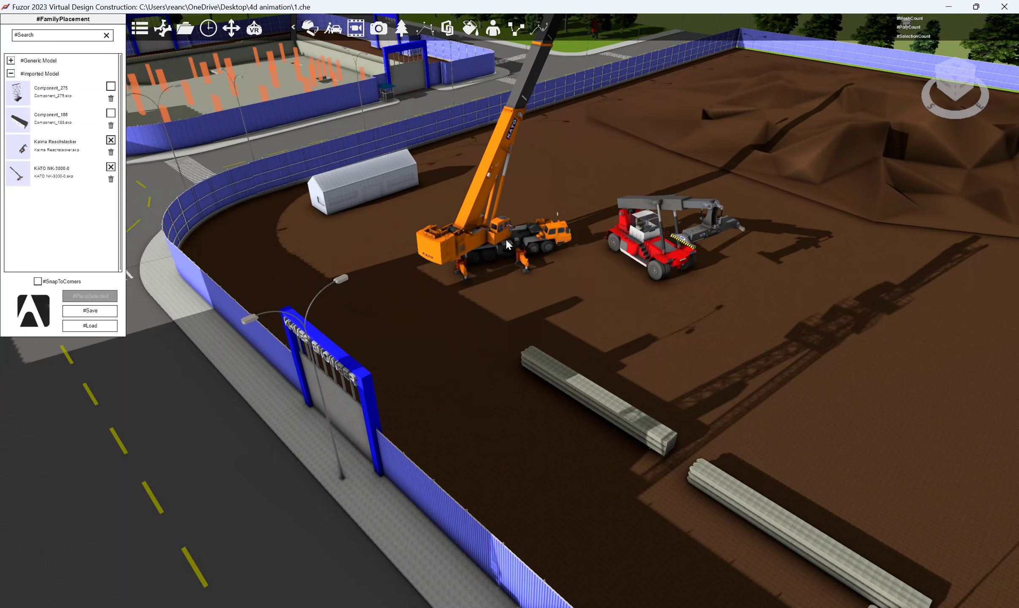
scroll(503, 214, up, 3)
click(426, 269)
click(27, 596)
scroll(507, 253, down, 5)
Load Volvo_FM12_ConcreteTruck and drop one copy beside the reachstacker
click(90, 326)
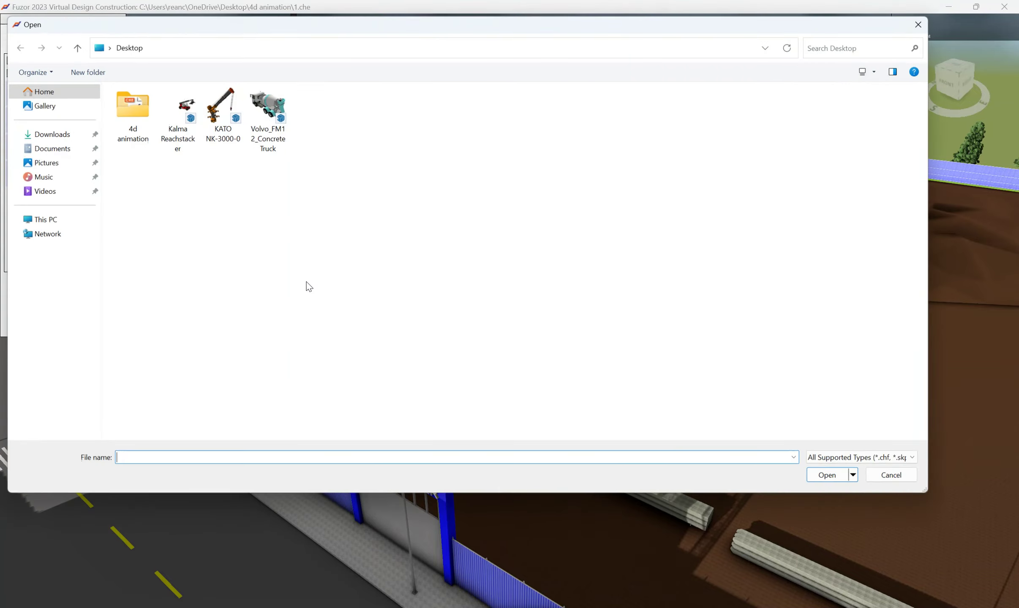
double_click(263, 115)
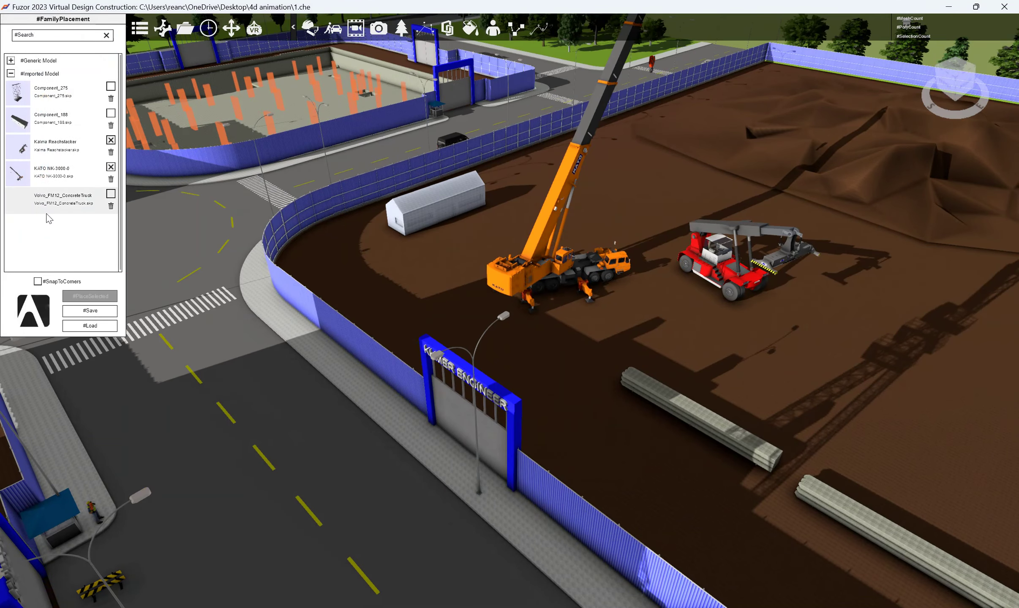
drag(21, 201, 714, 360)
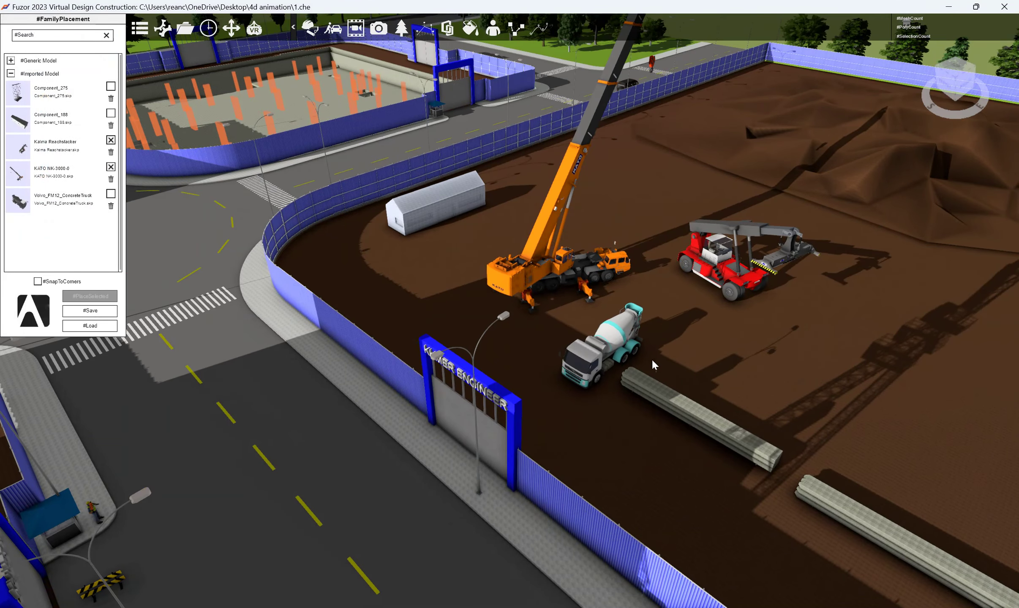
scroll(714, 360, down, 2)
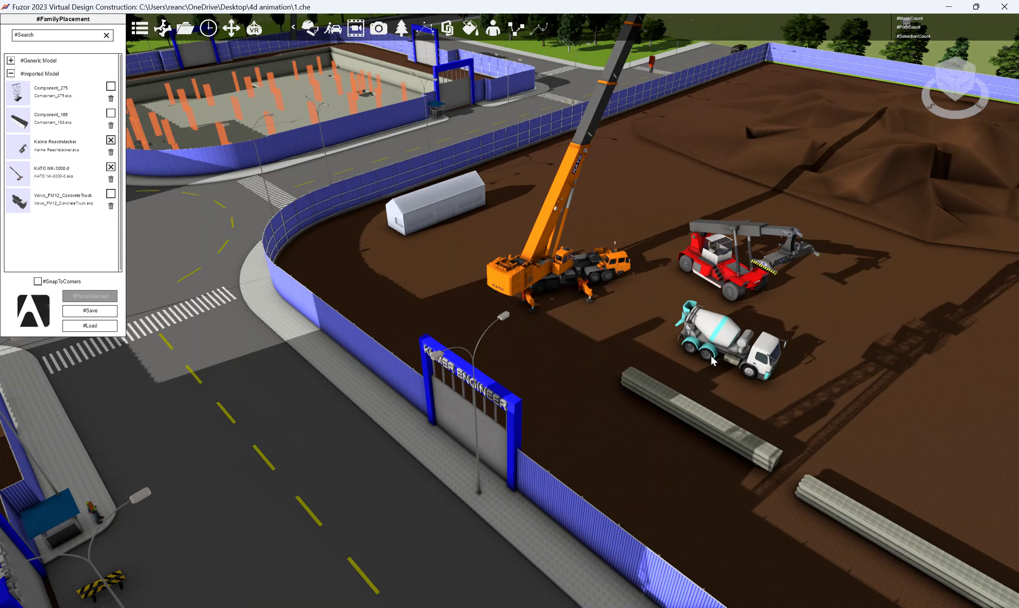
click(712, 360)
key(Escape)
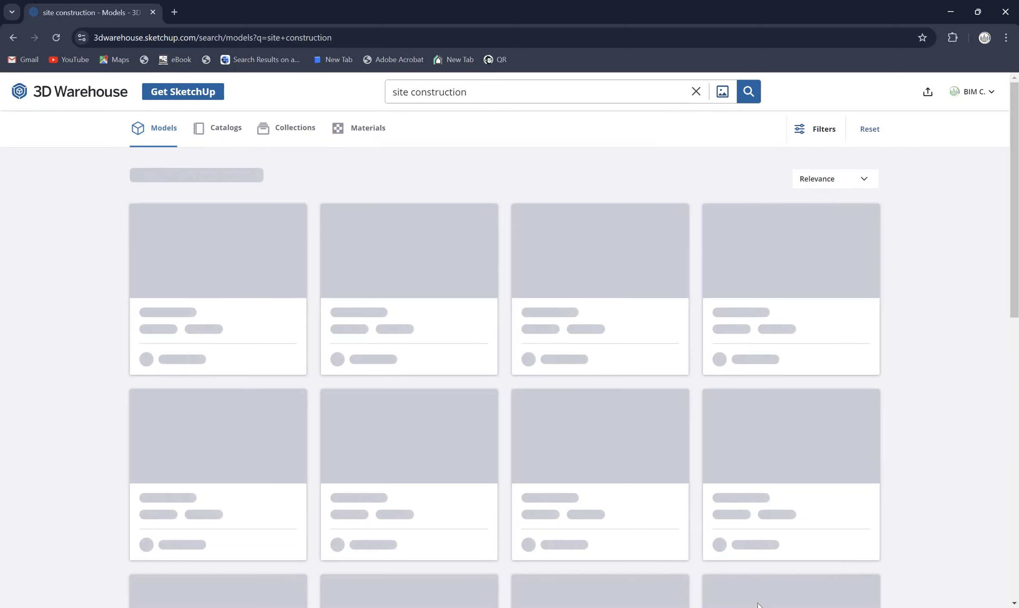
Switch to the pileTesting SketchUp model and orbit its view
click(794, 607)
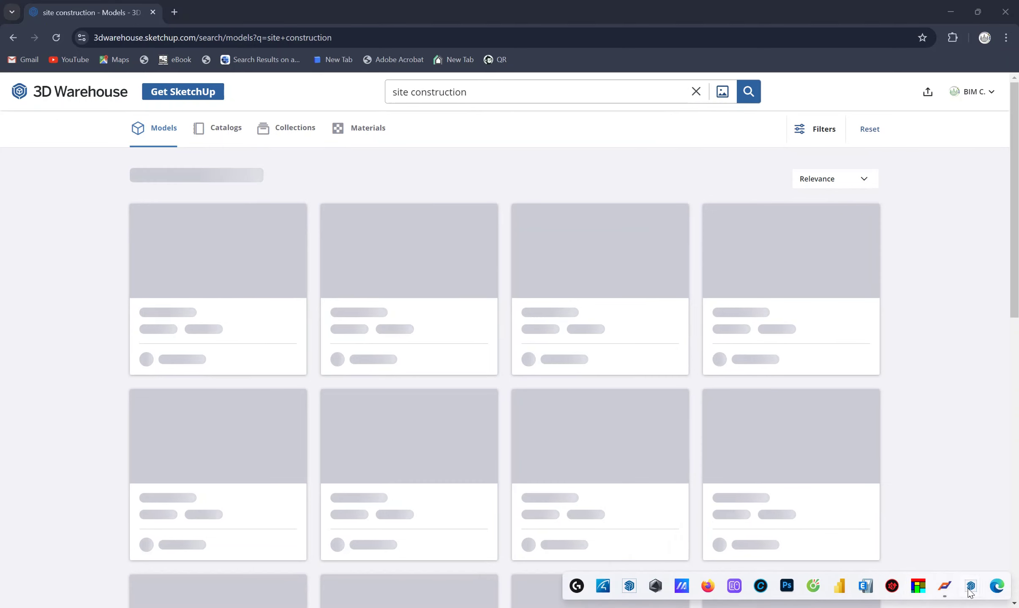
mouse_move(970, 586)
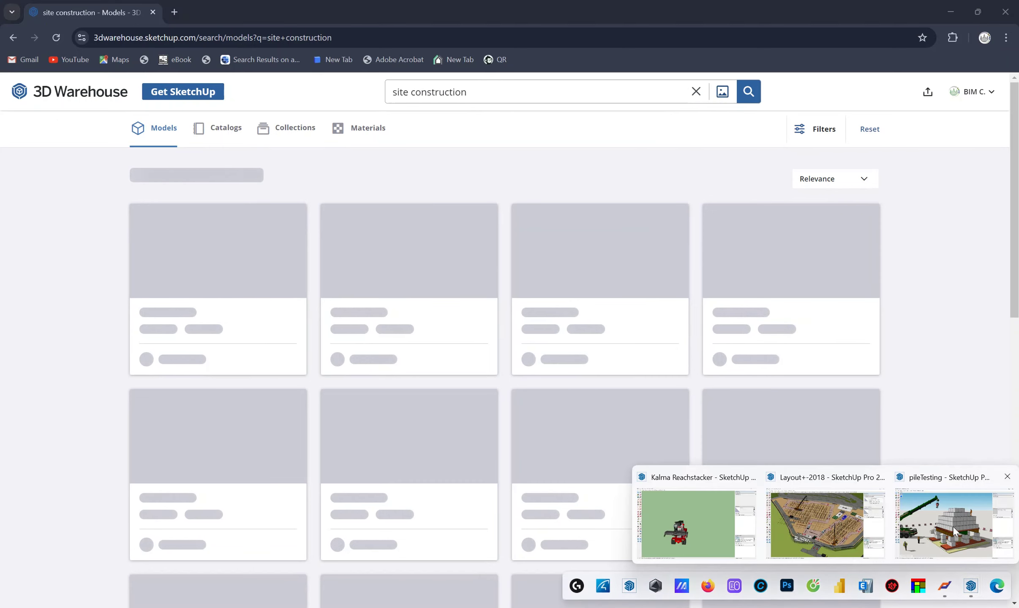
click(956, 532)
middle_drag(591, 423, 676, 428)
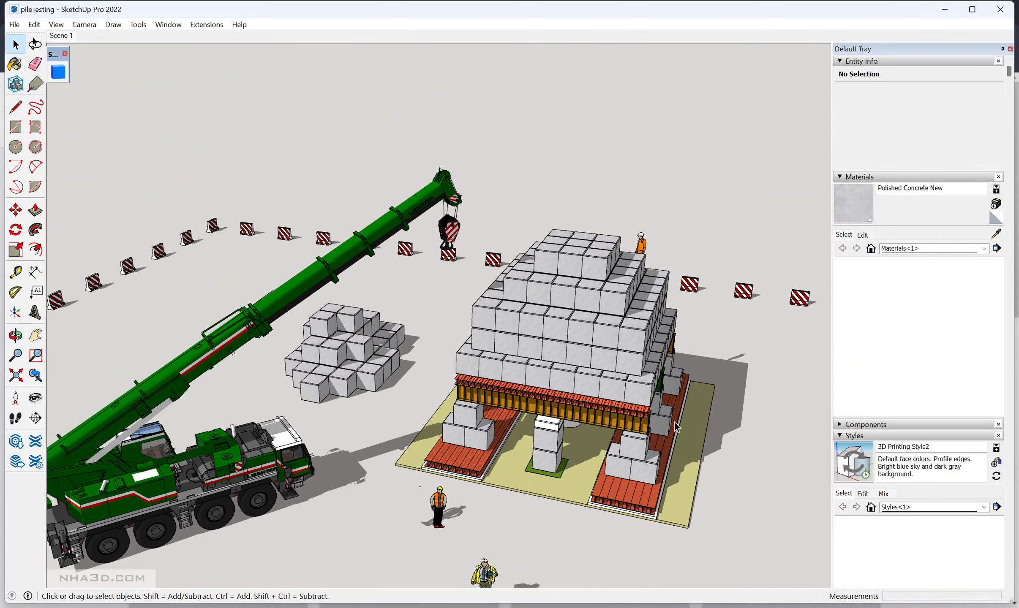
Select the green crane in pileTesting and orbit the view around it
click(235, 464)
mouse_move(234, 465)
middle_down()
mouse_move(212, 423)
mouse_move(135, 377)
mouse_move(342, 254)
middle_up()
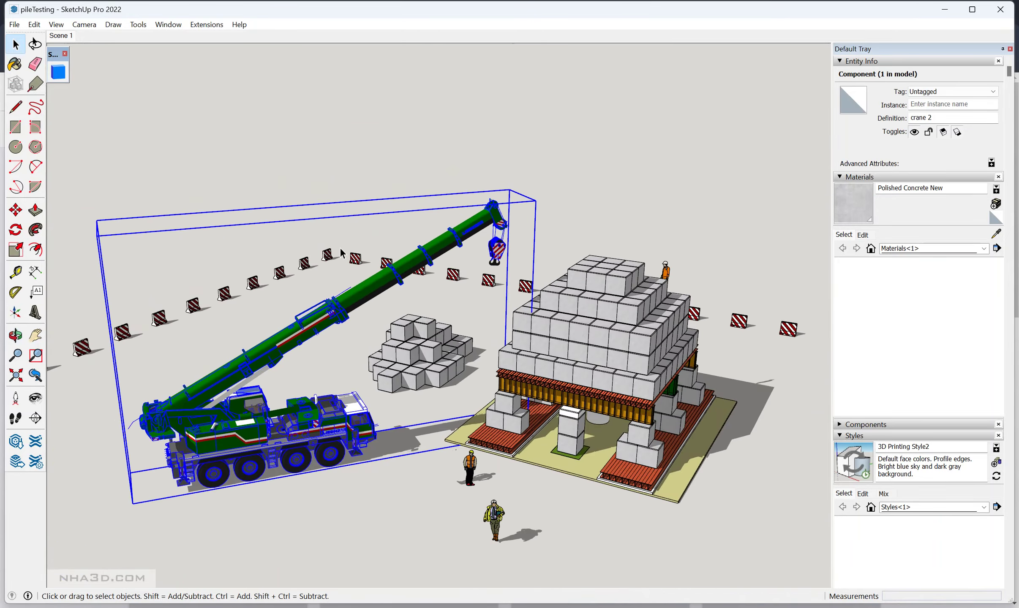
click(302, 133)
click(289, 385)
mouse_move(279, 423)
middle_down()
mouse_move(296, 356)
mouse_move(295, 395)
middle_up()
Save the green crane as 'crane 2' on the Desktop and return to Fuzor
right_click(295, 395)
click(358, 236)
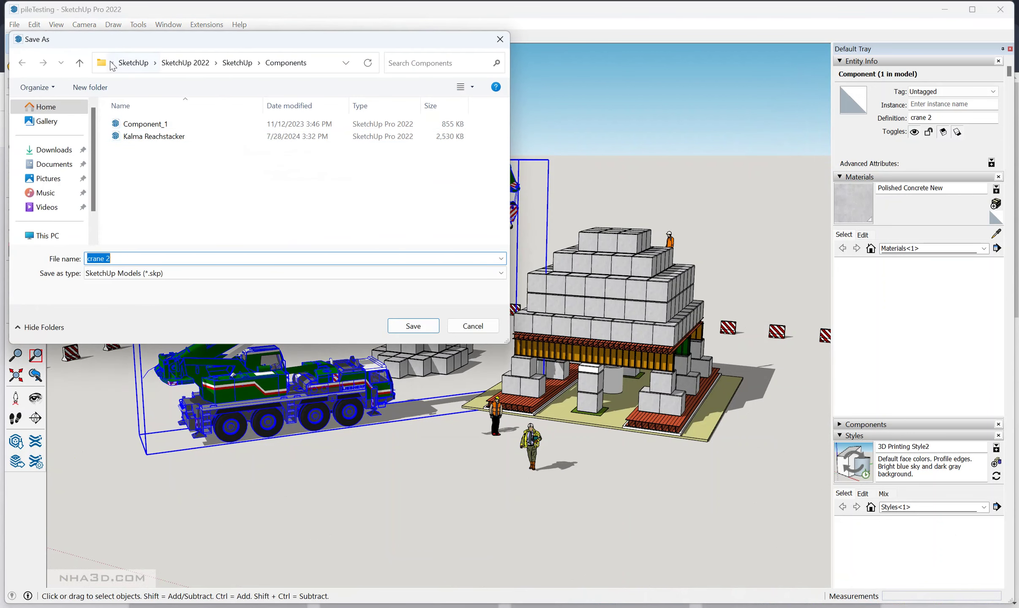
click(112, 64)
click(186, 78)
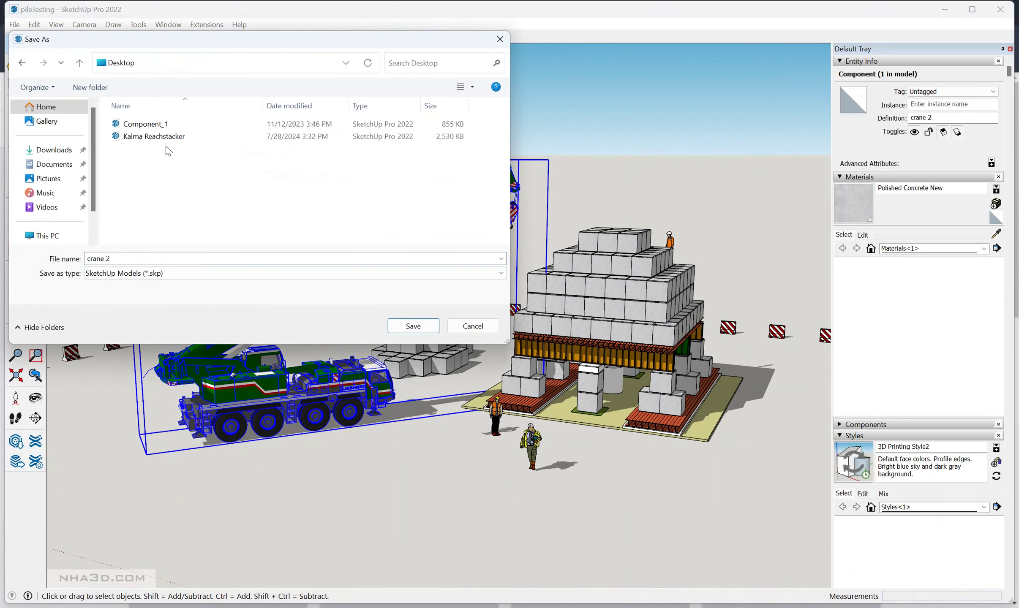
click(408, 325)
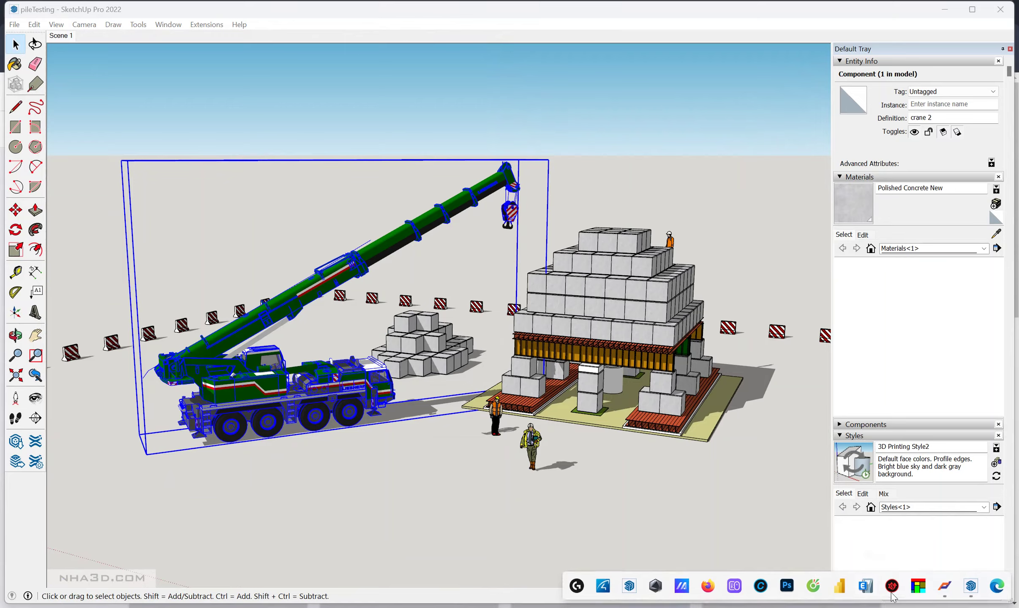
mouse_move(945, 586)
click(943, 545)
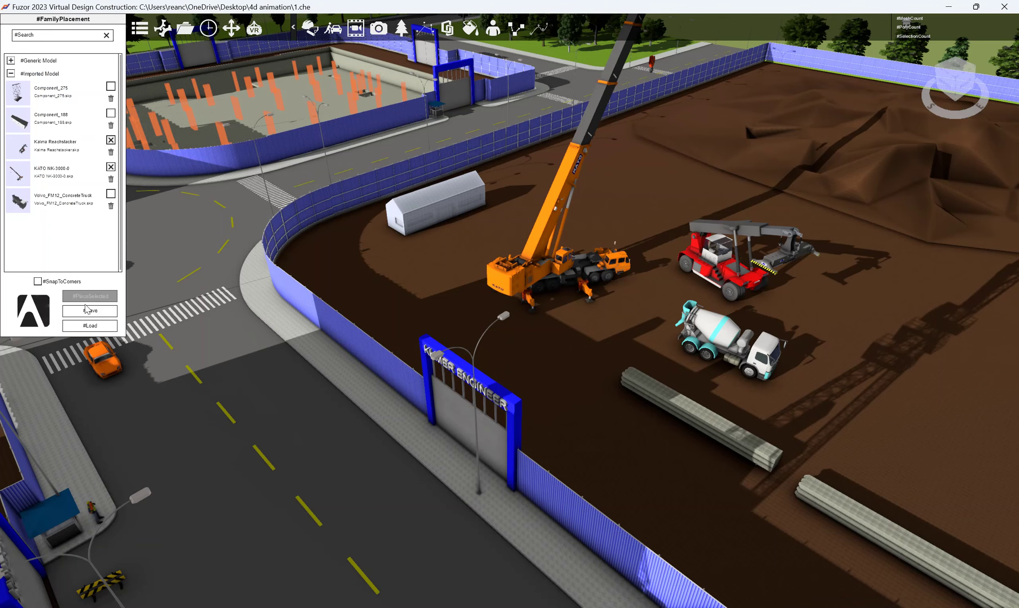
Load 'crane 2' from the Desktop and place it behind the orange KATO crane
click(90, 325)
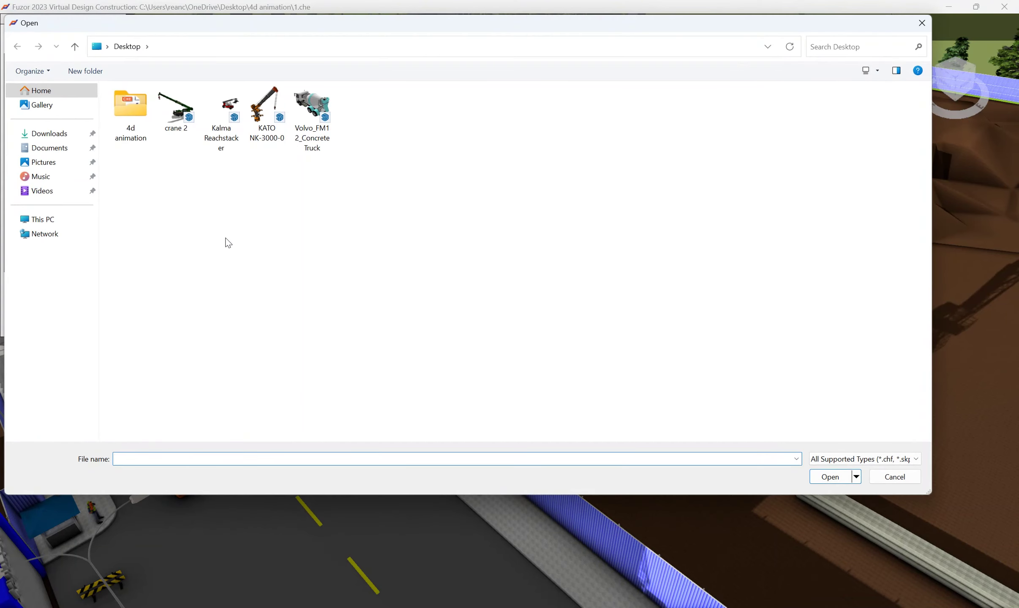
double_click(190, 120)
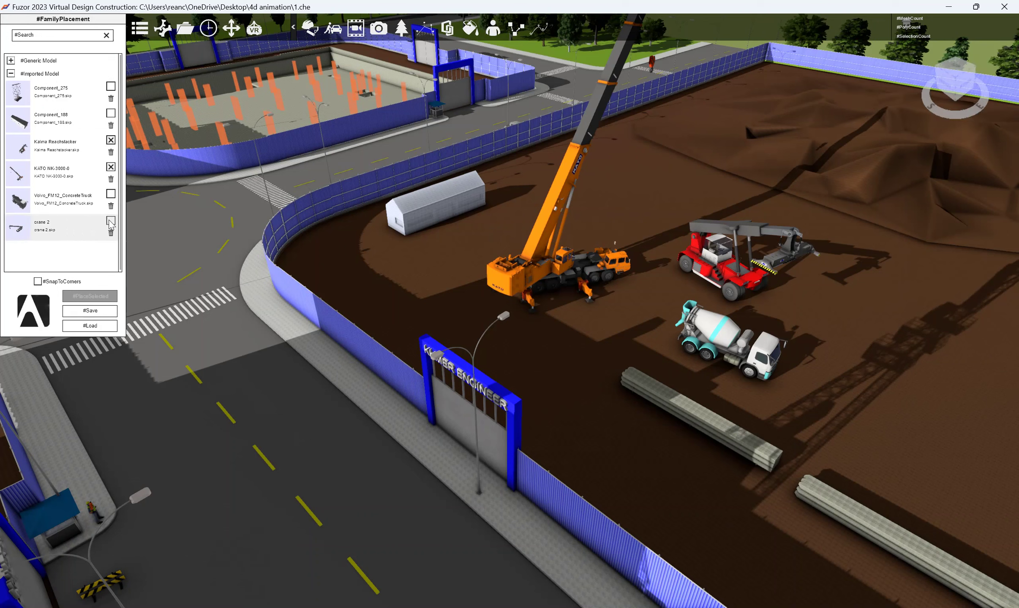
click(110, 221)
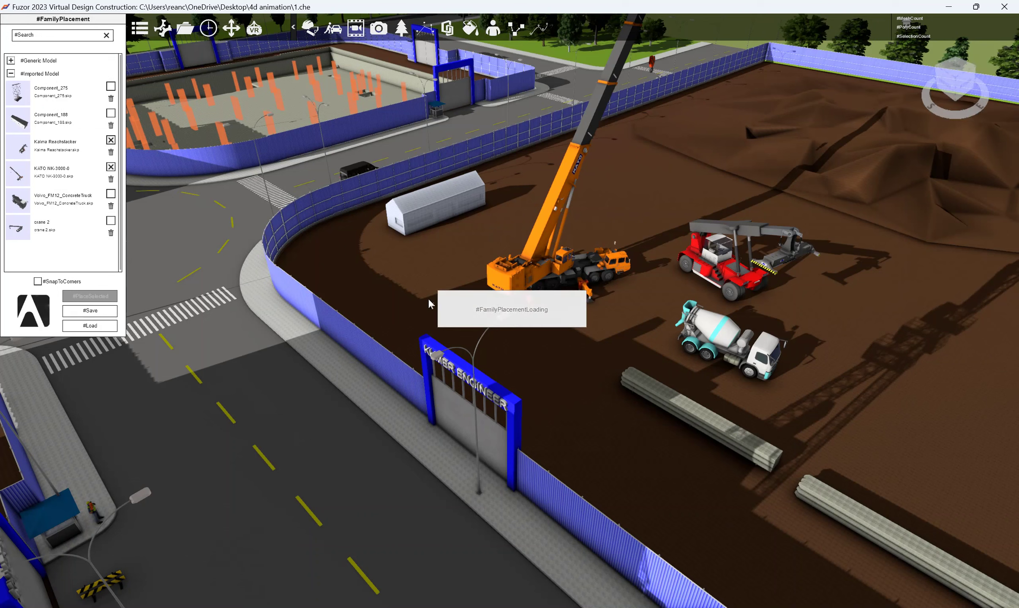
click(58, 234)
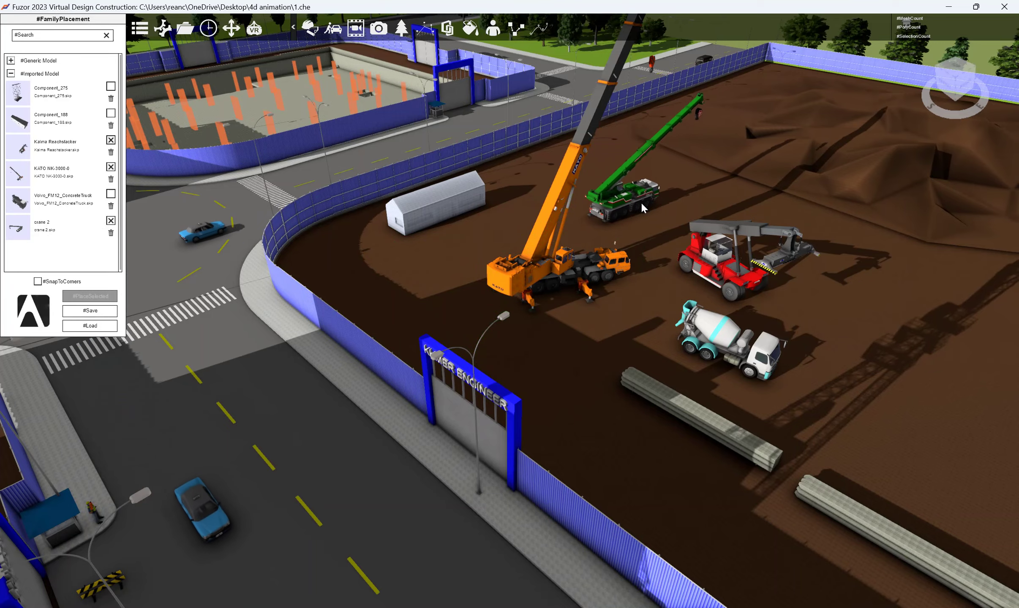